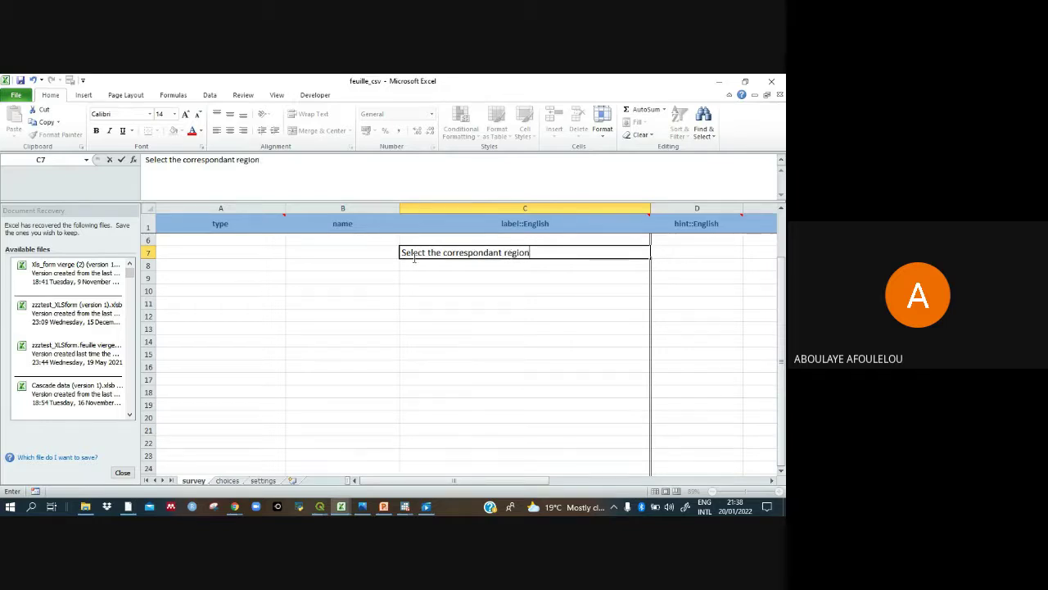
Give the region question in row 7 the name region and the type select_one region.
left_click(360, 252)
type("region")
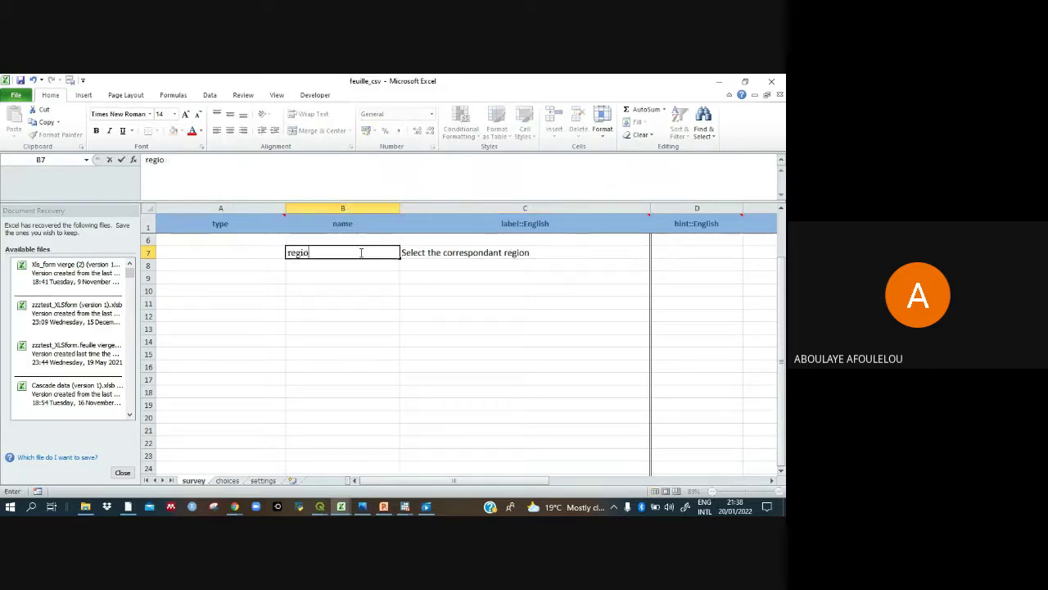
left_click(213, 249)
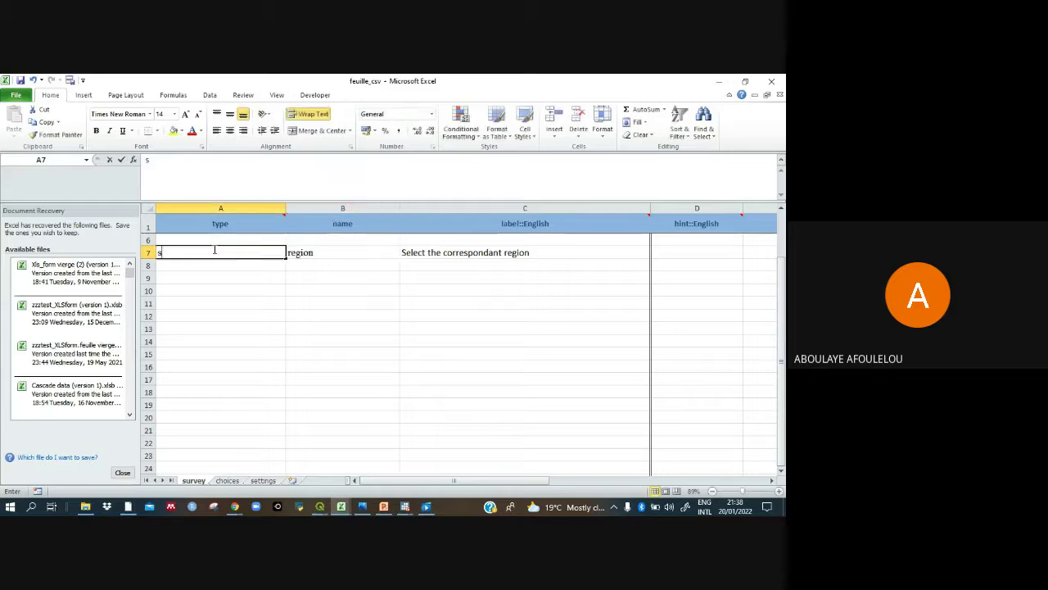
type("select_")
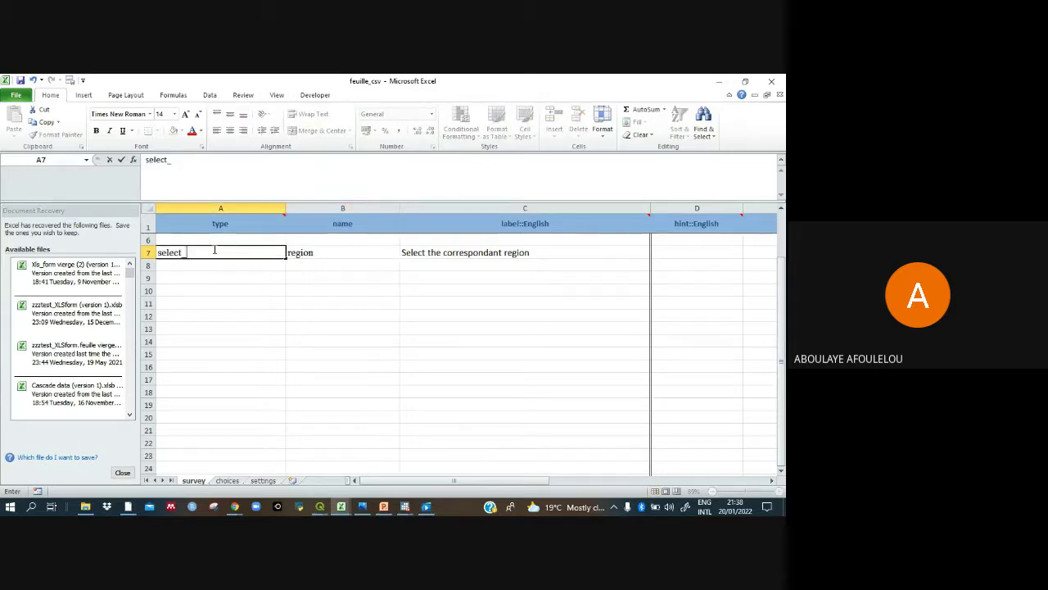
type("one region")
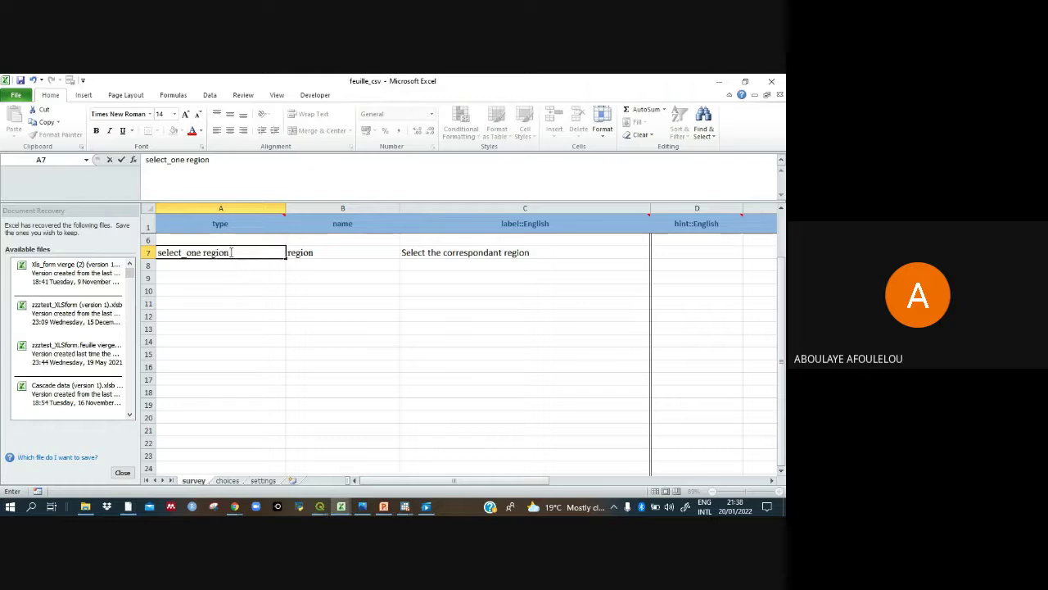
Copy the list name region from the question type into row 3 of the choices sheet and label that choice region.
left_click_drag(202, 252, 231, 252)
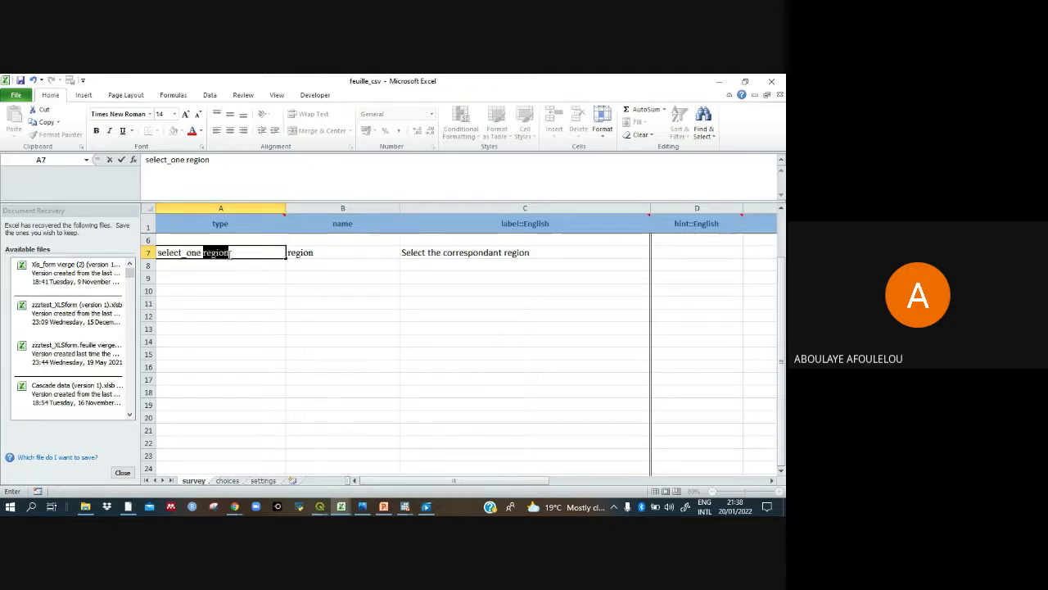
key("ctrl+c")
left_click(228, 481)
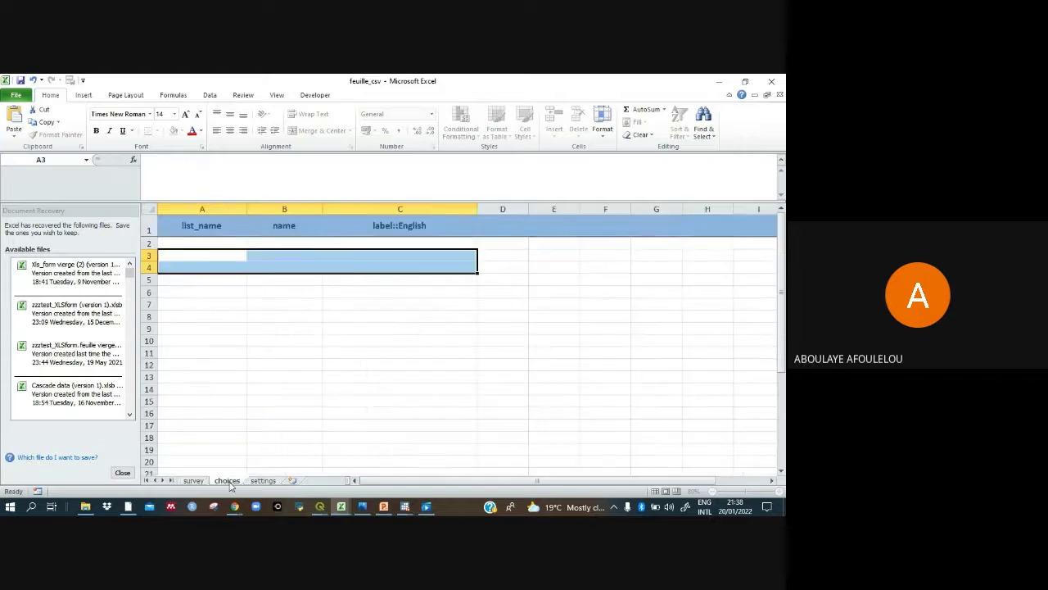
double_click(212, 255)
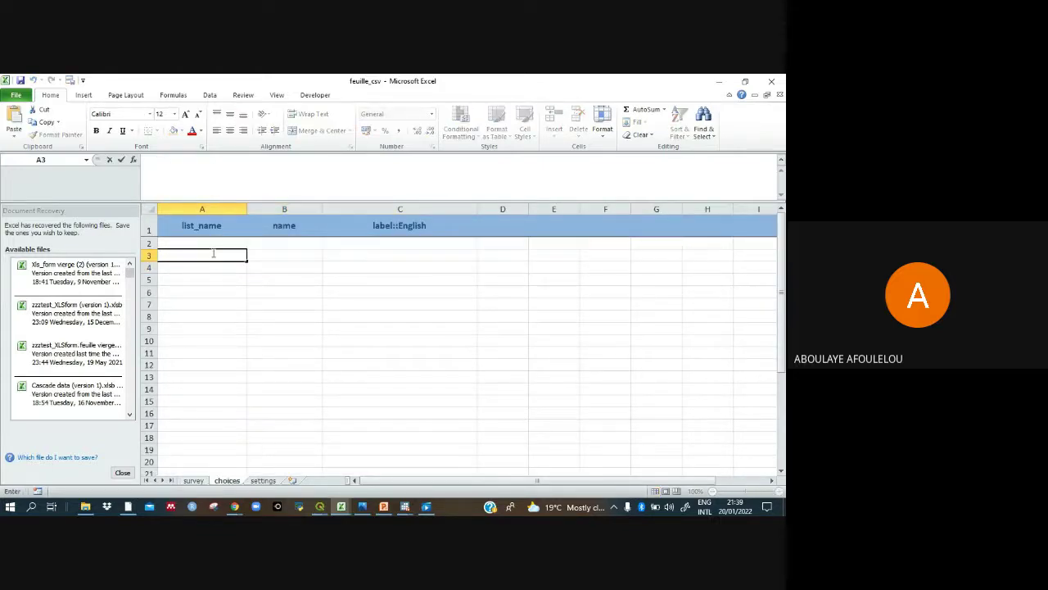
key("ctrl+v")
left_click(379, 252)
type("rgio")
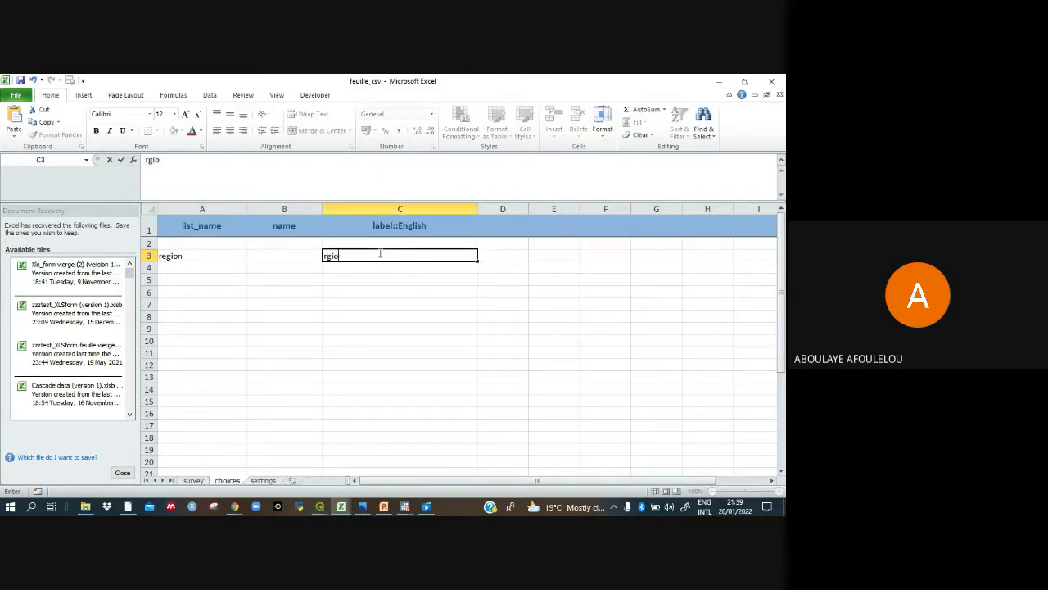
type("n")
left_click(326, 255)
type("e")
left_click(285, 254)
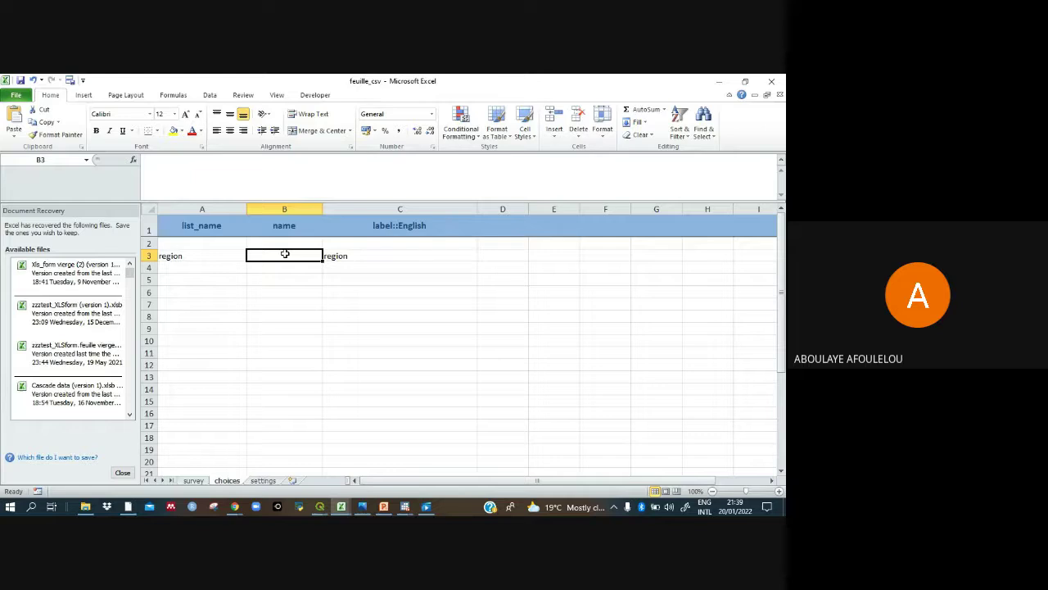
Add the label "Select the correspondant district" in row 8 of the survey sheet.
left_click(193, 481)
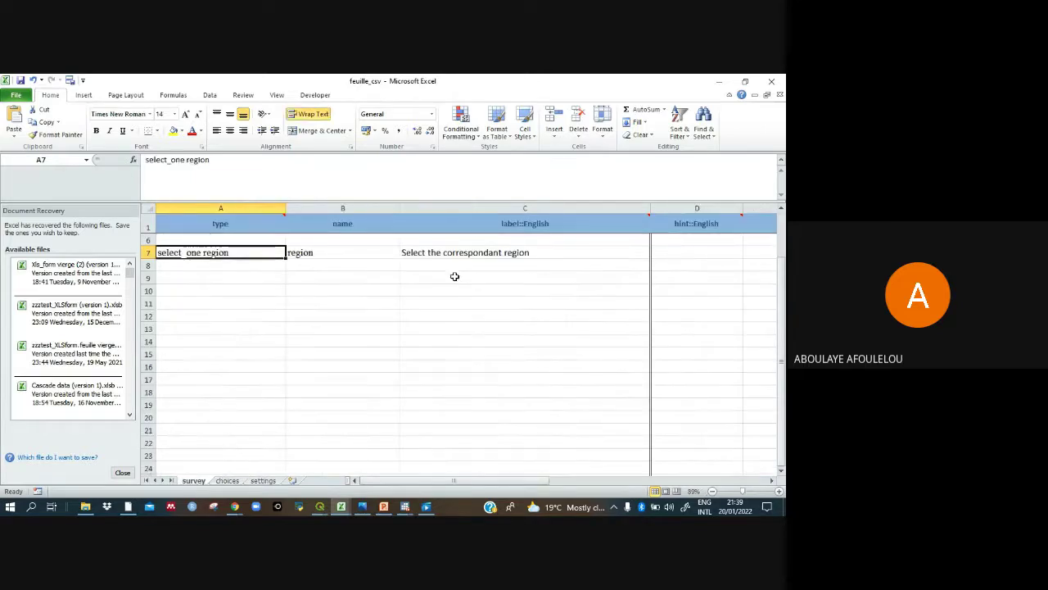
left_click(448, 266)
type("Select")
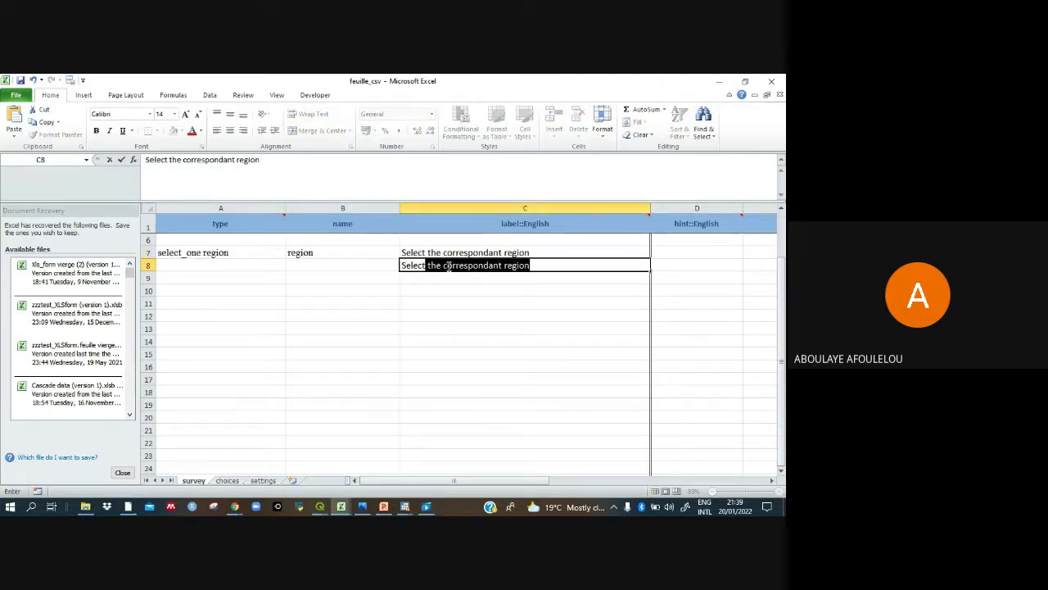
type(" the correspon")
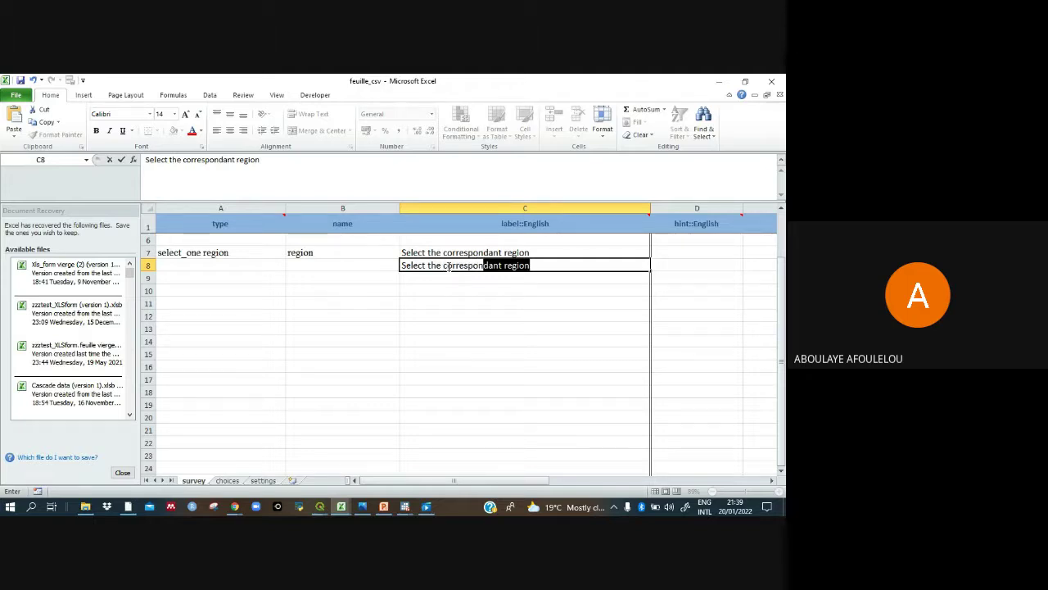
type("dant district")
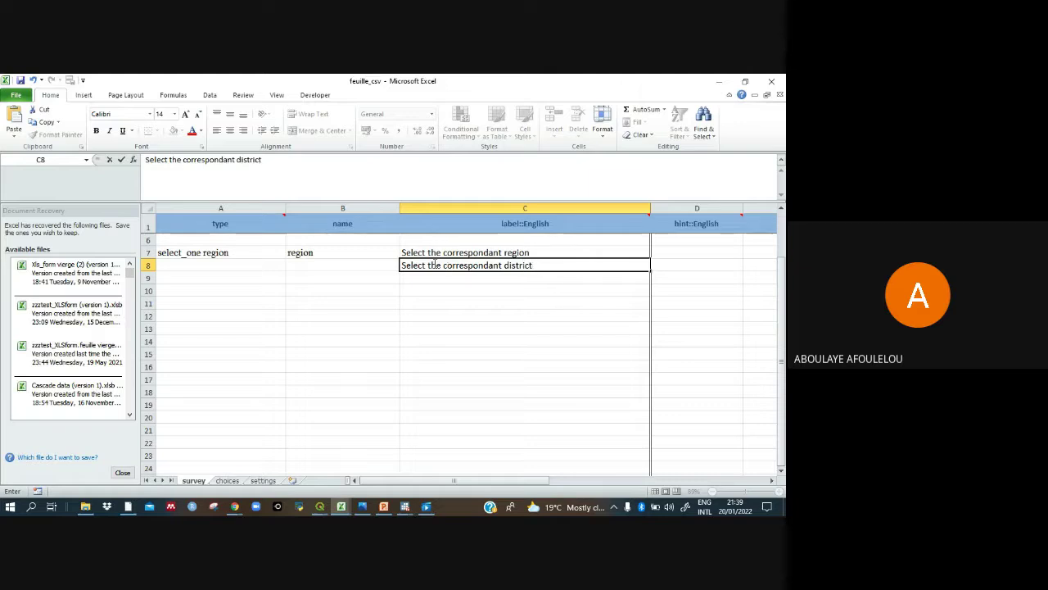
Give the district question in row 8 the name district and the type select_one district.
left_click(322, 264)
type("dis")
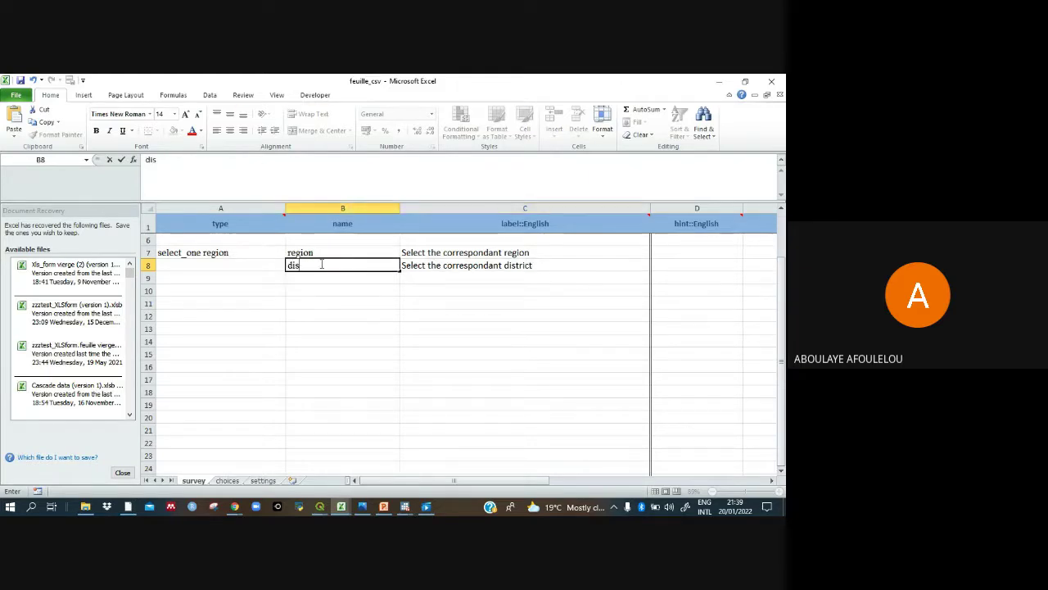
type("trict")
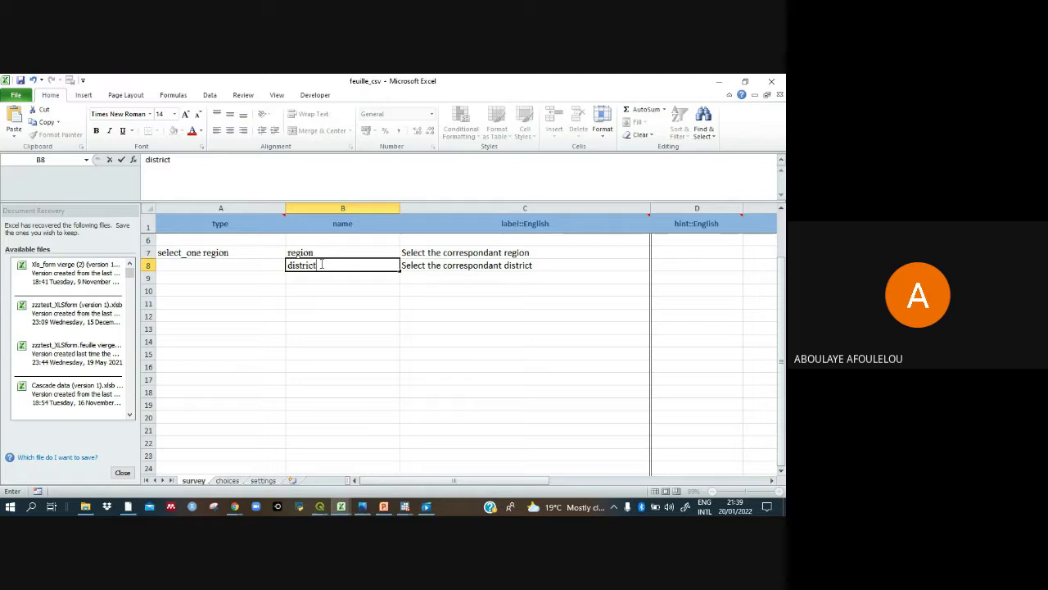
left_click(190, 265)
type("se")
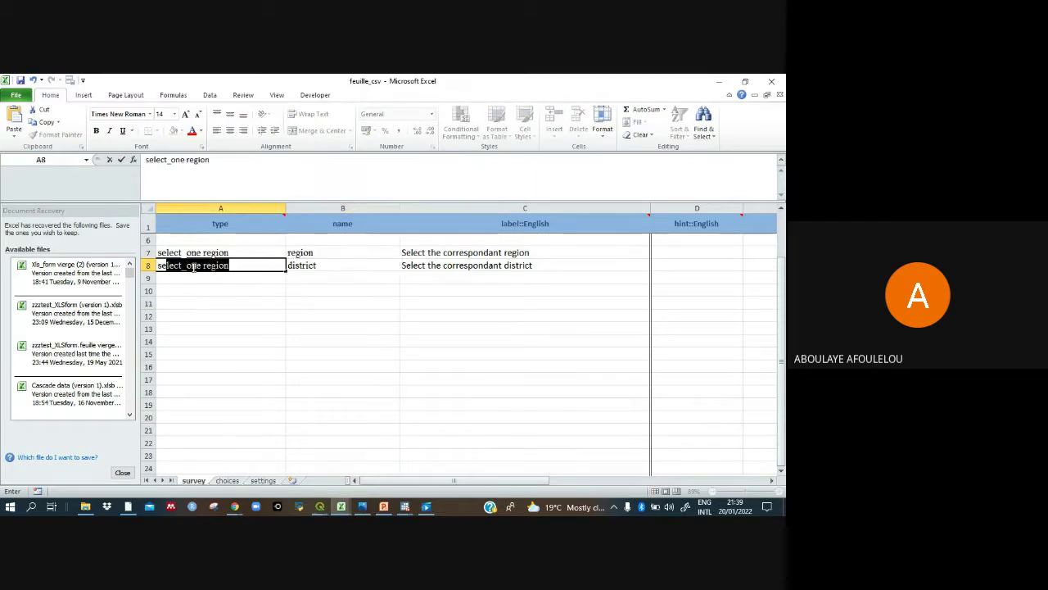
type("lect_one district")
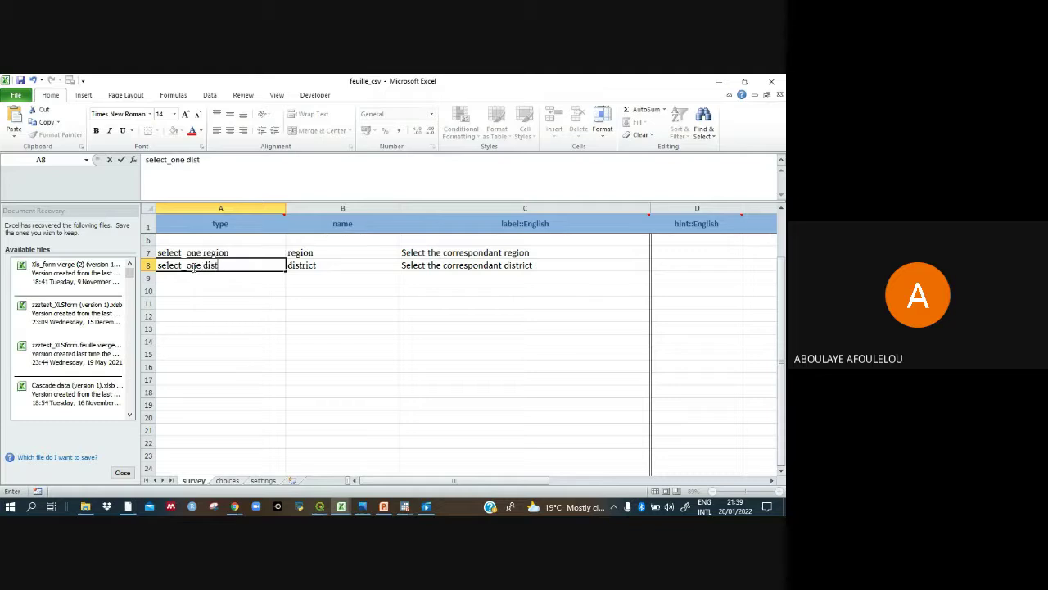
Set the appearance of the region question in row 7 to autocomplete search('').
left_click(148, 252)
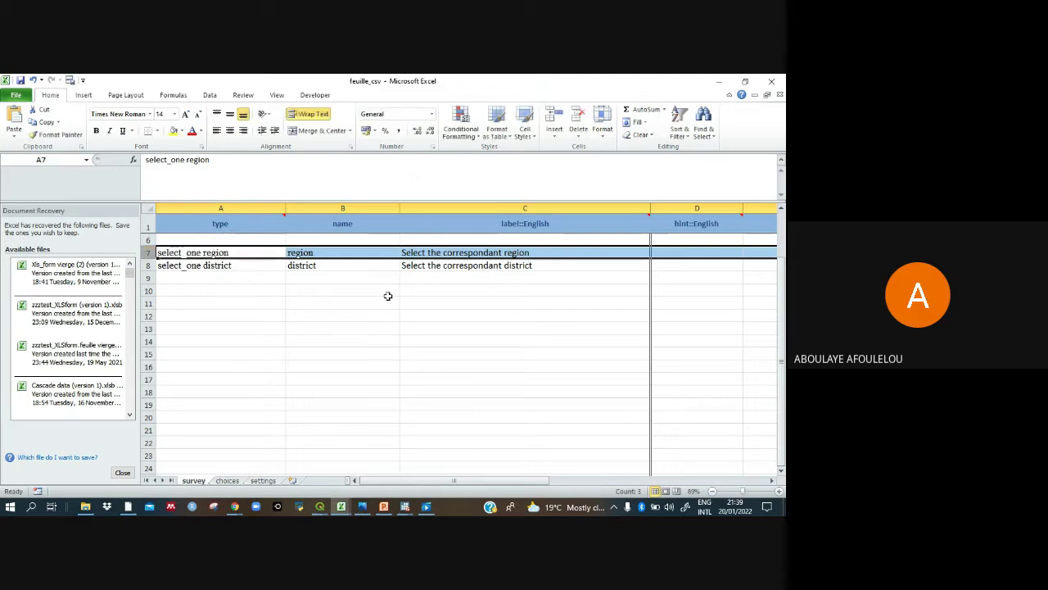
left_click(770, 482)
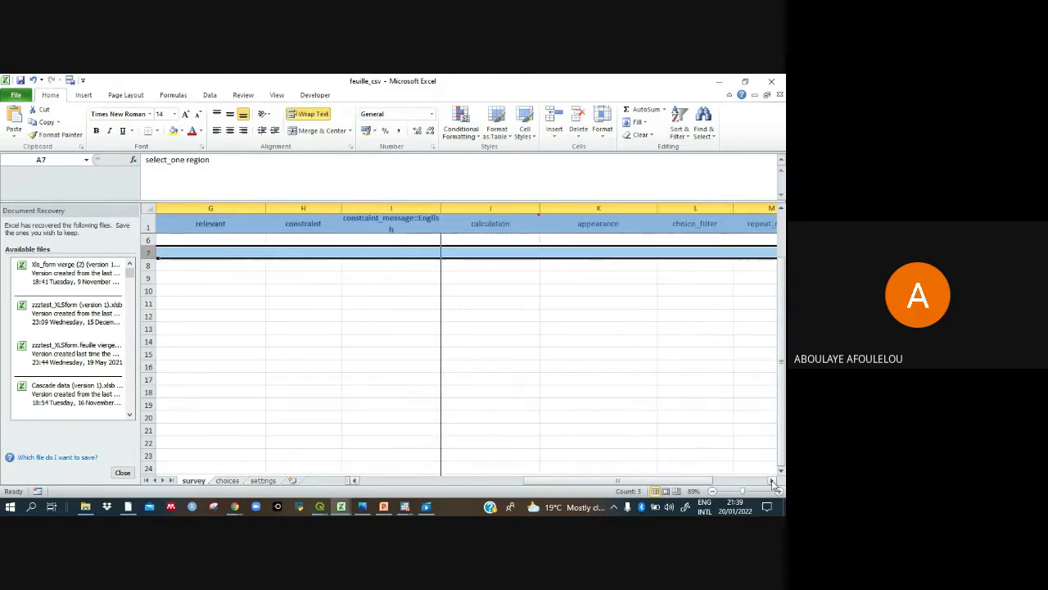
left_click(591, 250)
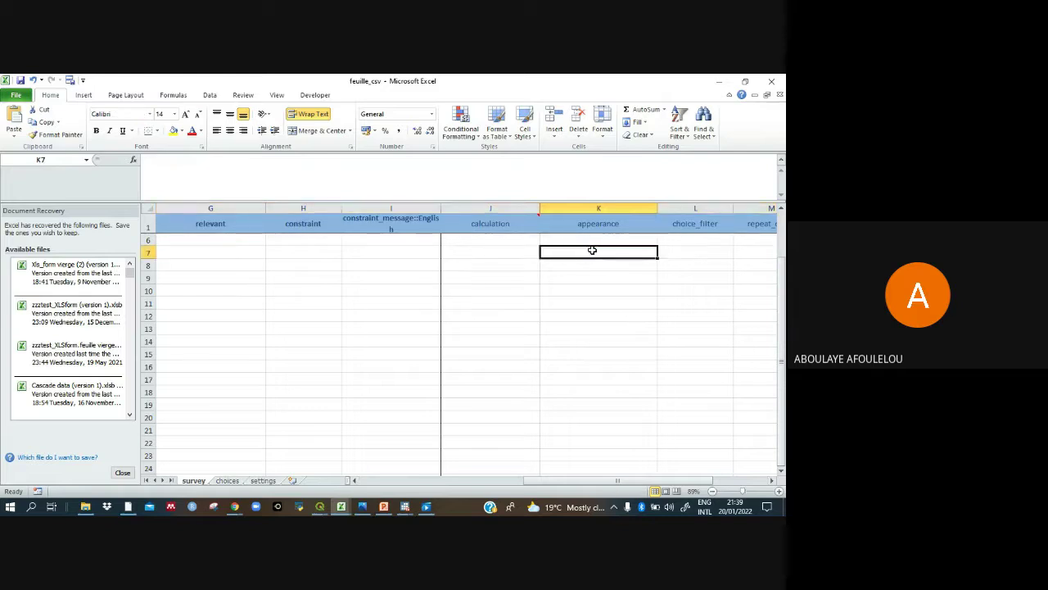
type("autoco")
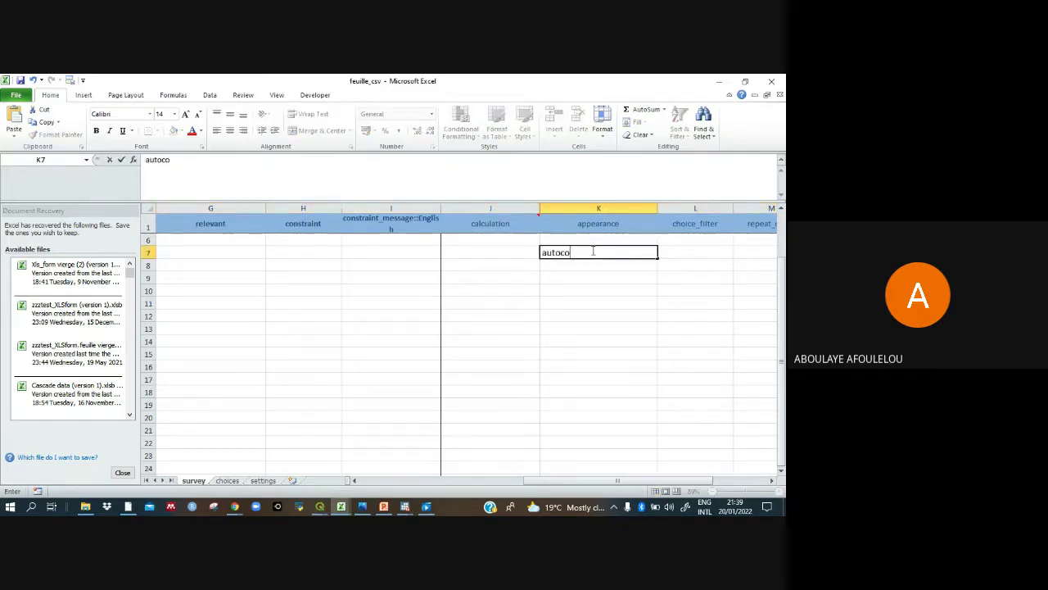
type("mplete search()")
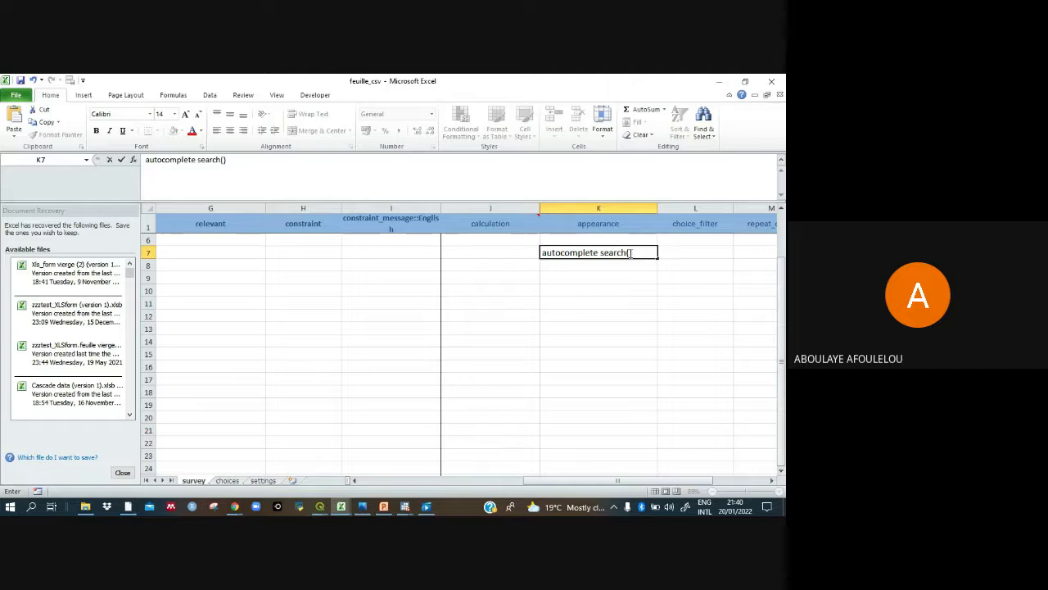
left_click(629, 253)
type("''")
Check the csv_region workbook, and in feuille_csv complete the region question's appearance as autocomplete search('csv_region').
mouse_move(340, 512)
mouse_move(399, 488)
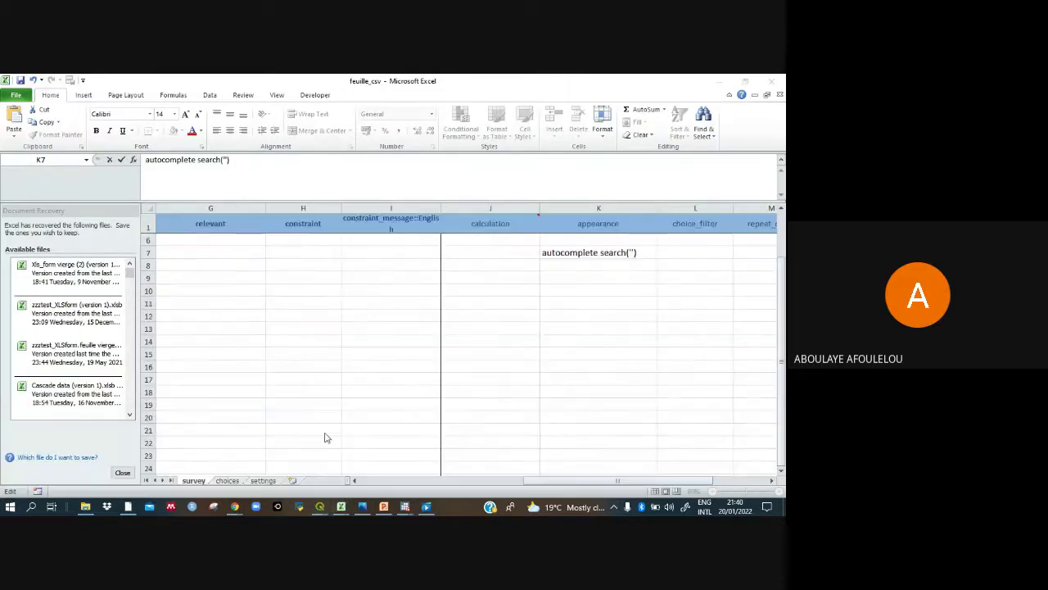
left_click(324, 438)
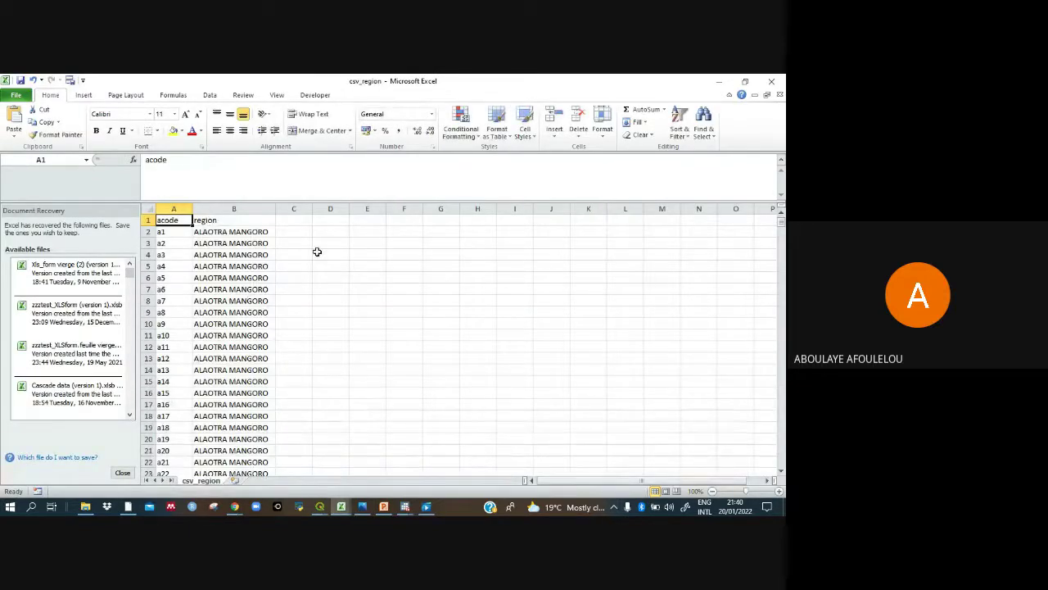
mouse_move(780, 217)
left_mouse_down()
mouse_move(780, 466)
mouse_move(780, 217)
left_mouse_up()
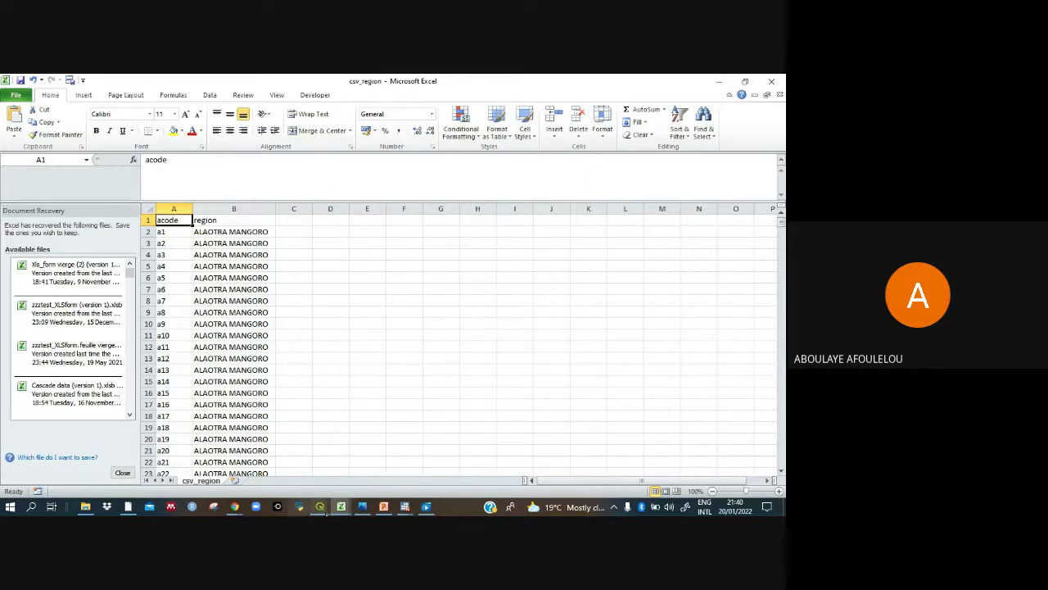
mouse_move(335, 508)
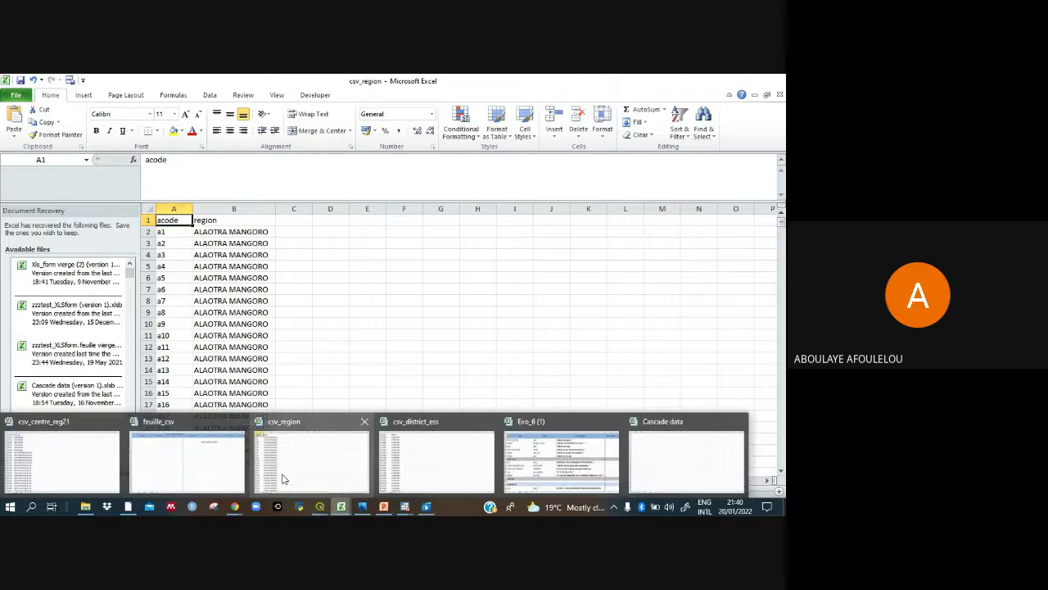
left_click(209, 473)
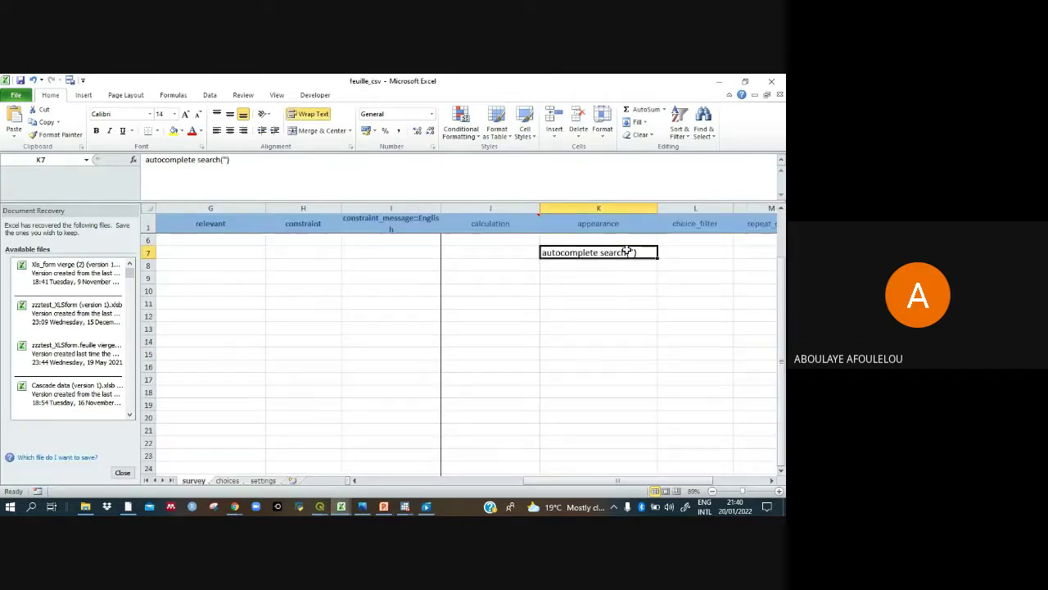
double_click(633, 251)
type("csv")
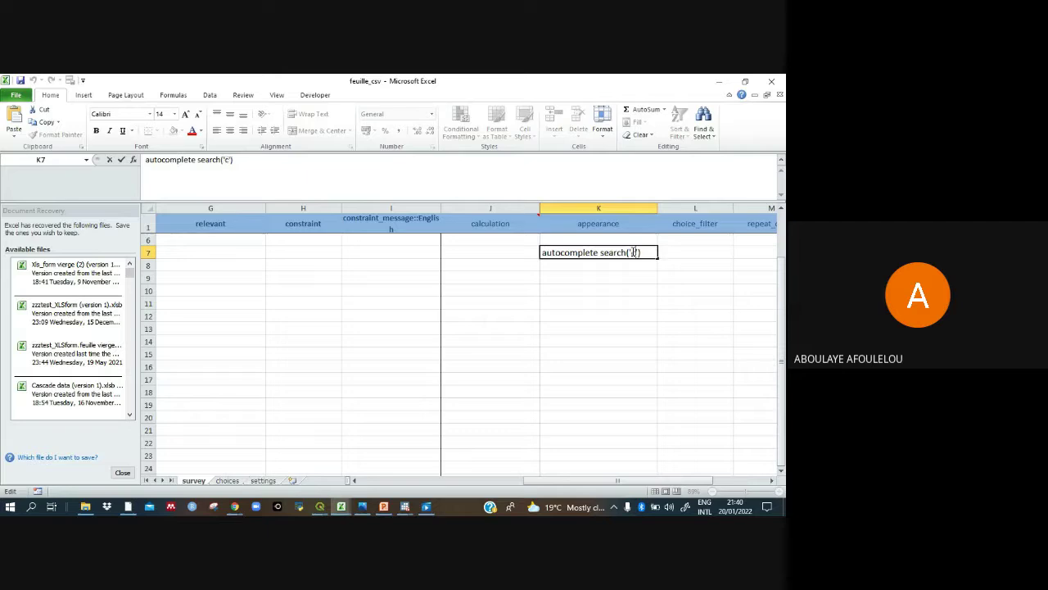
type("_region")
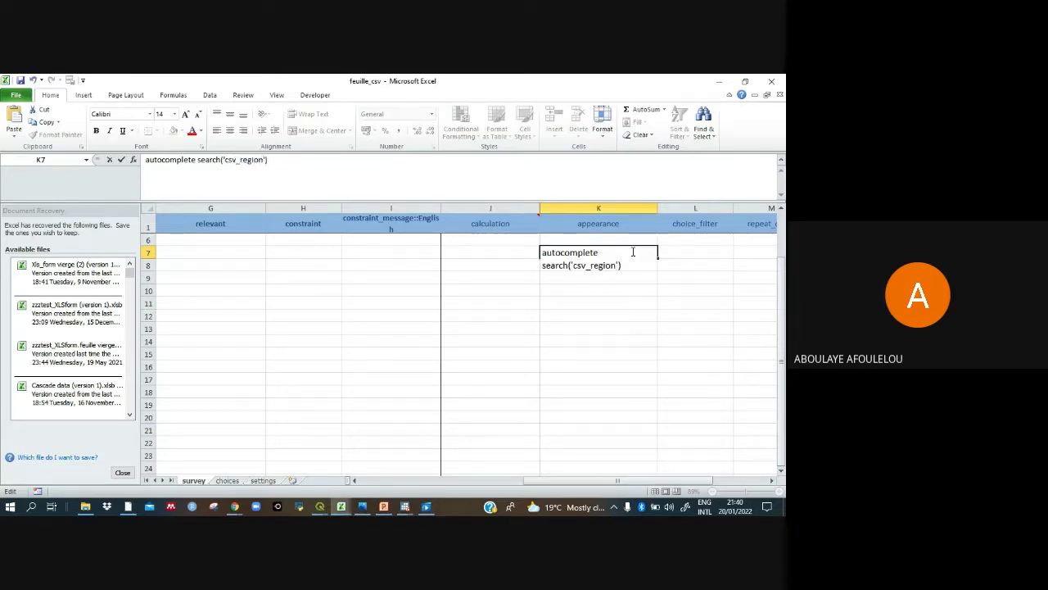
Review the type, name and label of the region and district questions in rows 7 and 8 of the survey sheet.
left_click(356, 481)
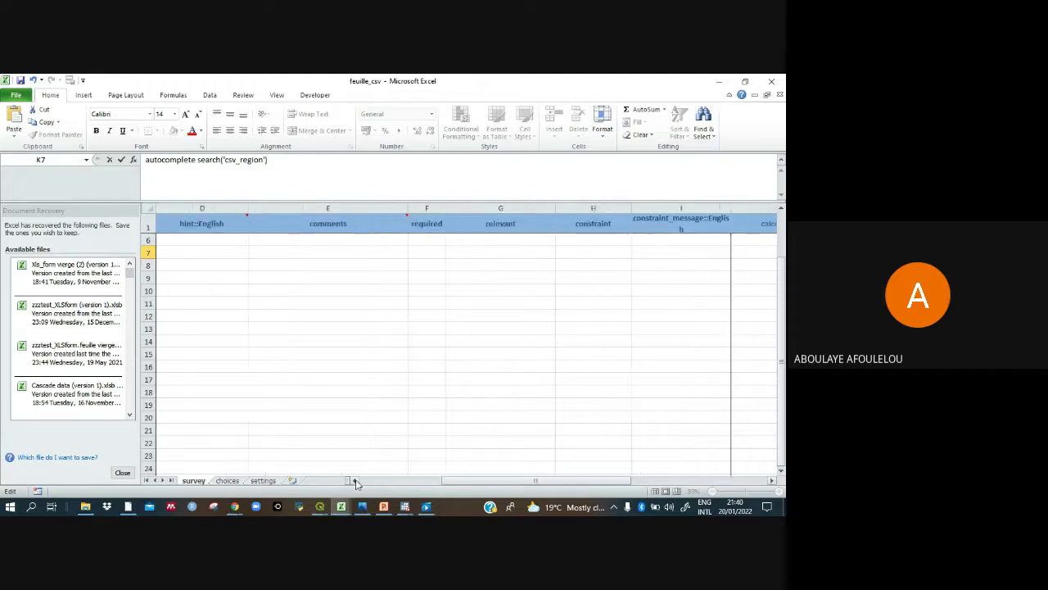
left_click(356, 482)
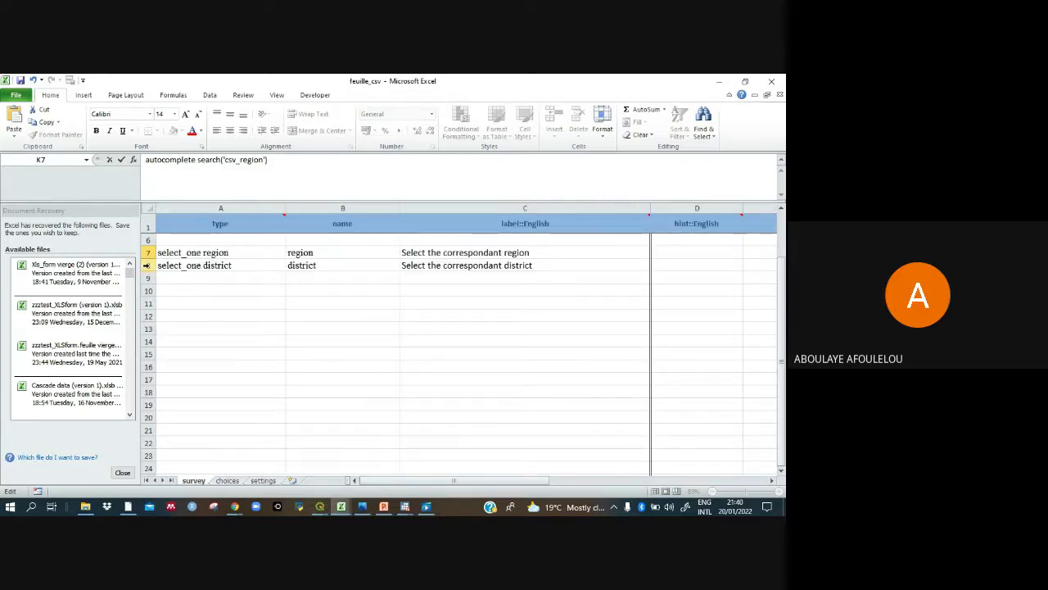
left_click_drag(147, 265, 146, 253)
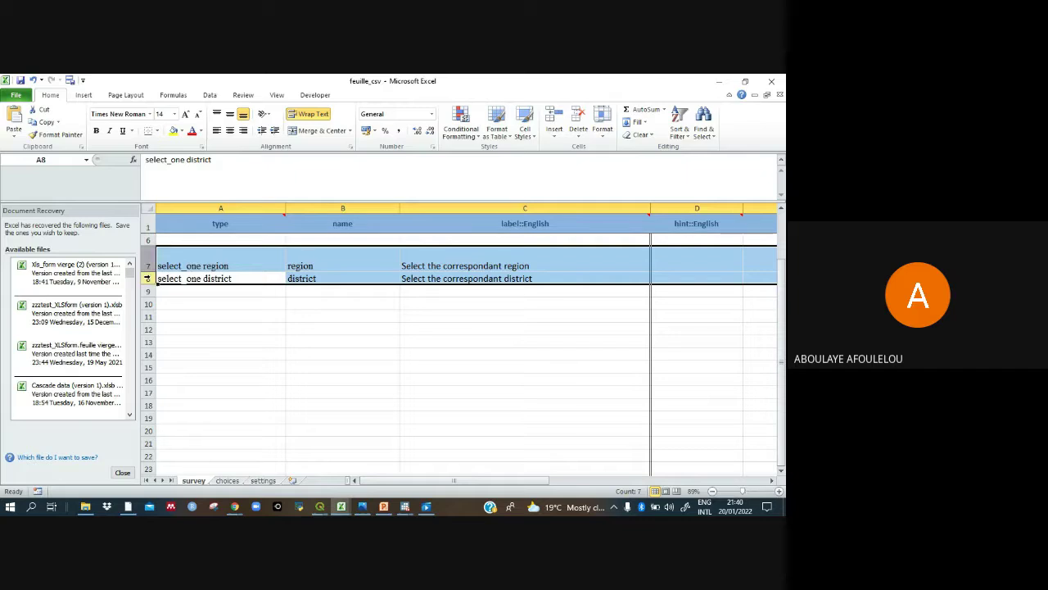
left_click(147, 278)
left_click(771, 481)
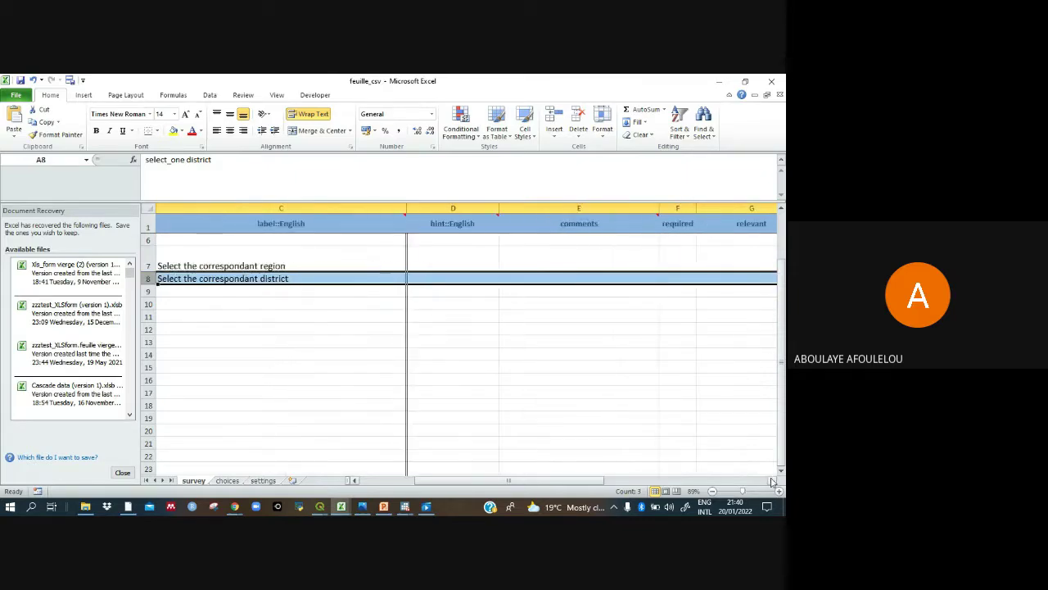
left_click(772, 481)
double_click(772, 481)
left_click(772, 480)
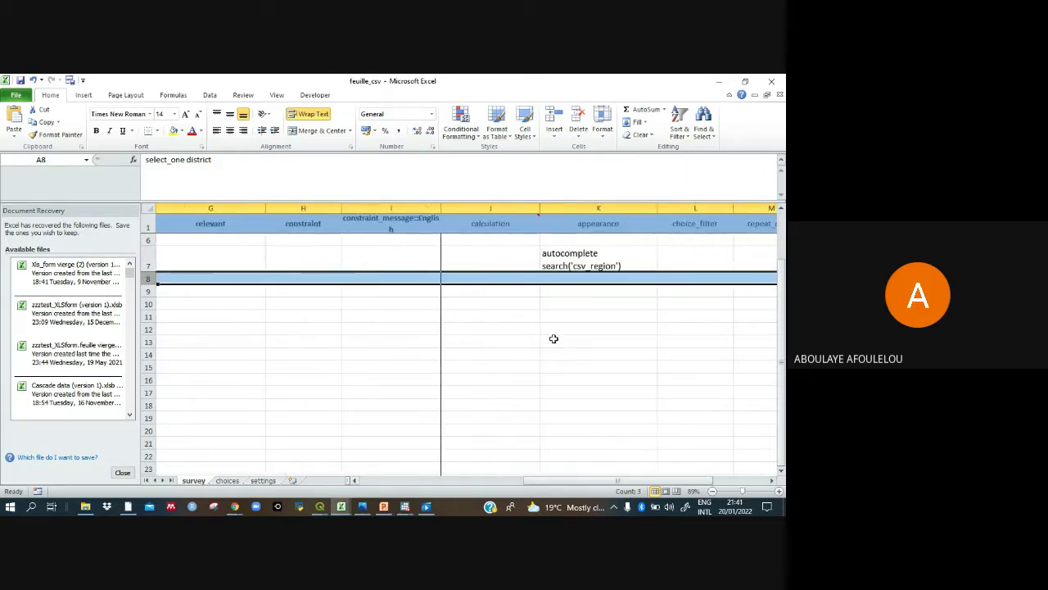
Set the appearance of the district question in row 8 to autocomplete search('').
left_click(551, 286)
type("auto")
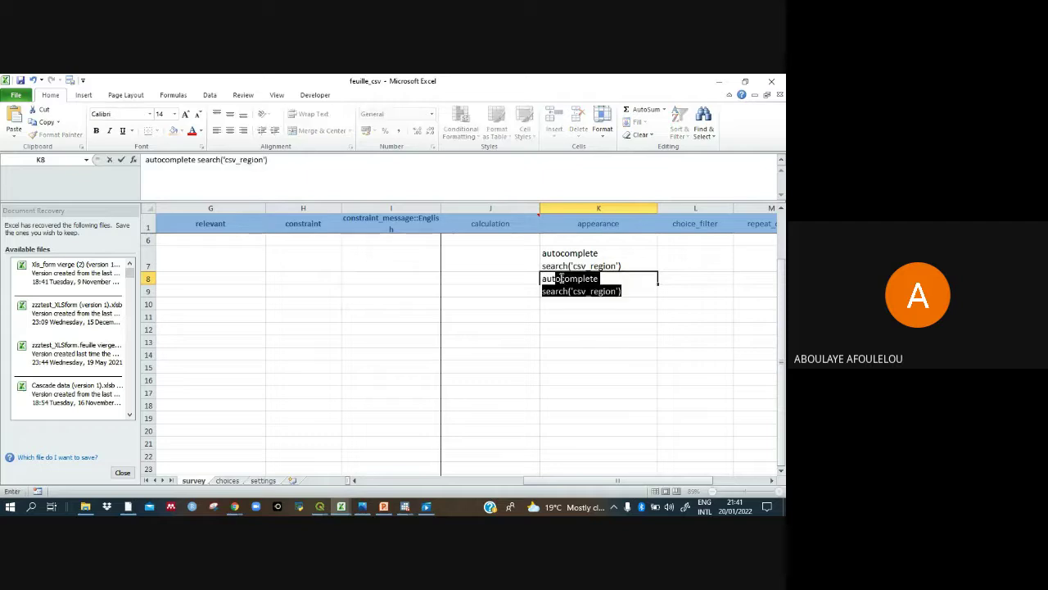
type("con")
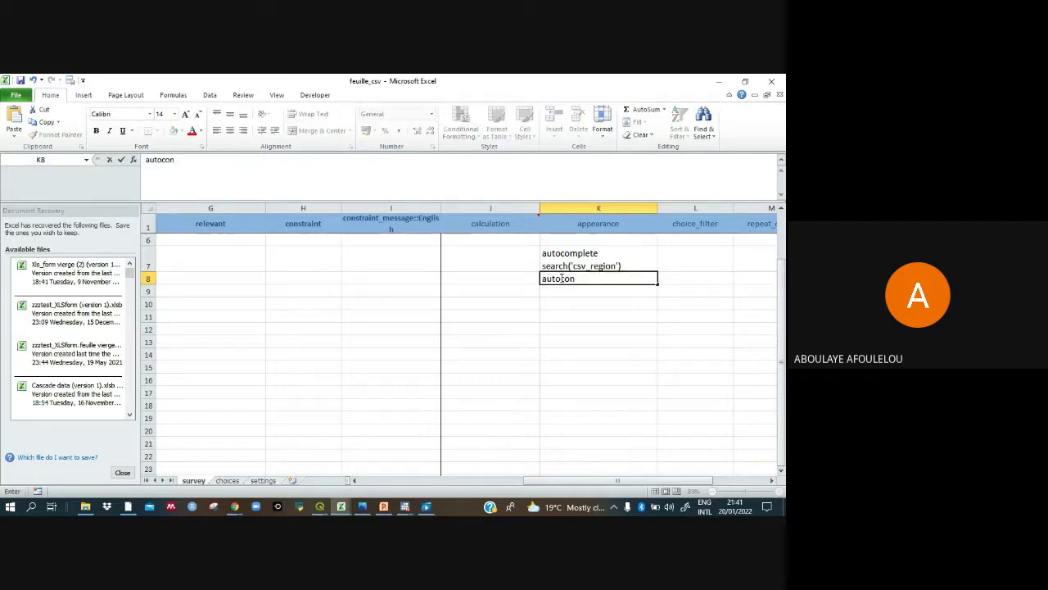
key("BackSpace")
type("mplete")
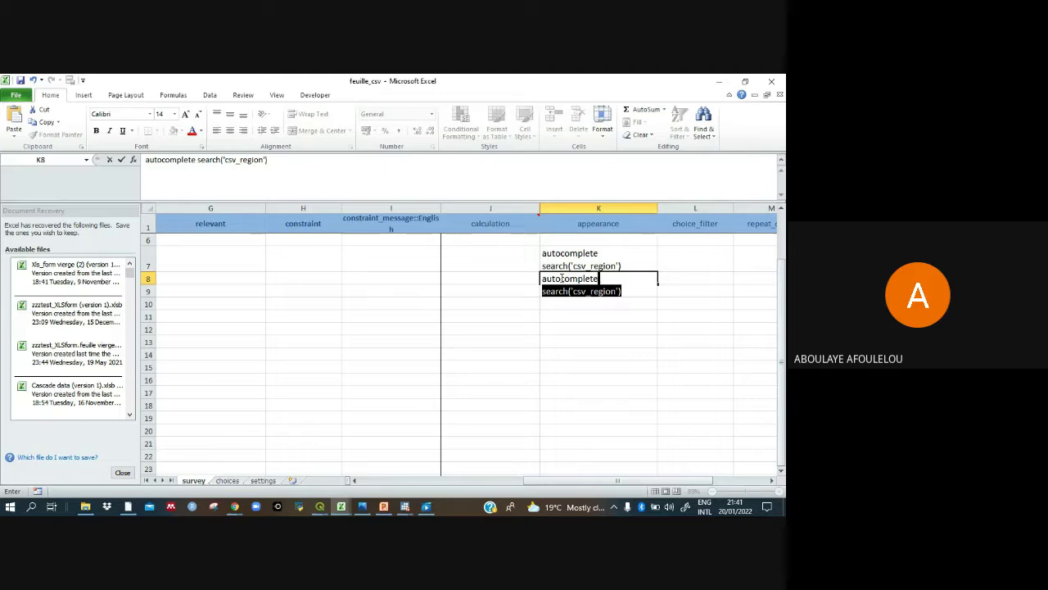
type(" sear")
type("ch(0")
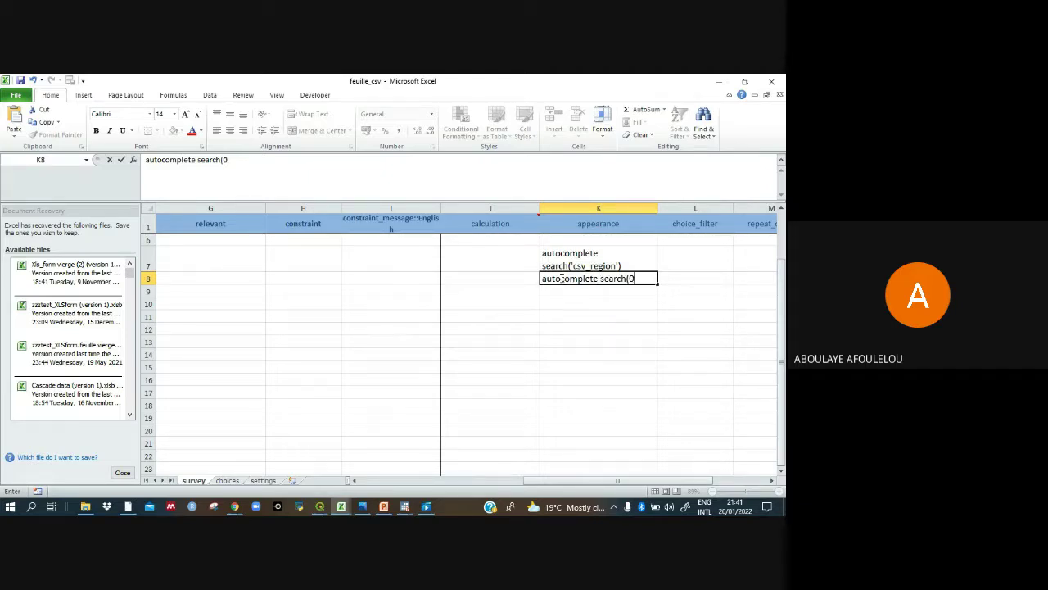
left_click(630, 278)
key("BackSpace")
type(")")
double_click(629, 278)
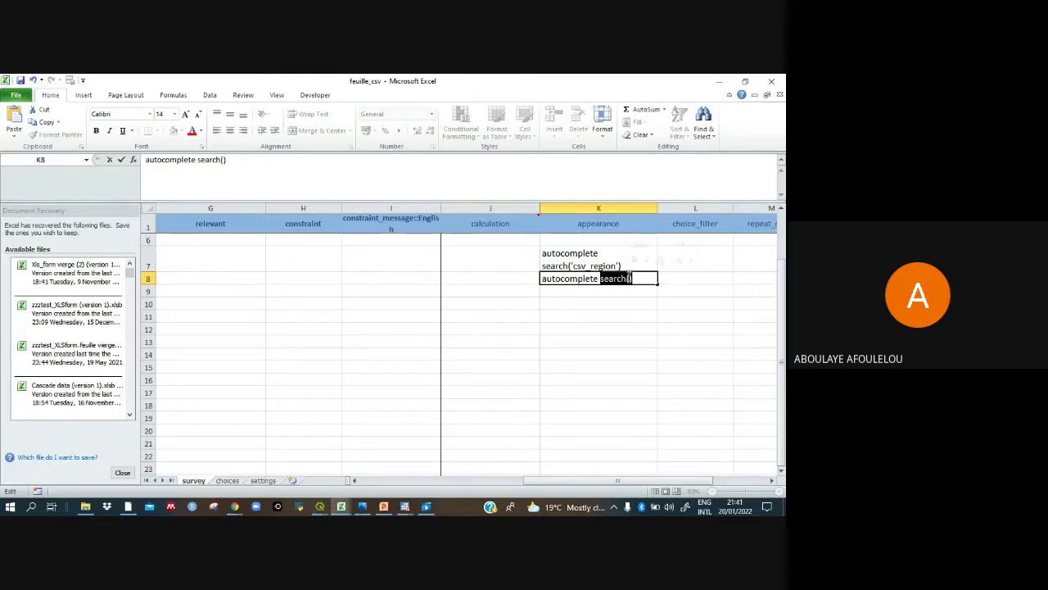
left_click(629, 278)
type("''")
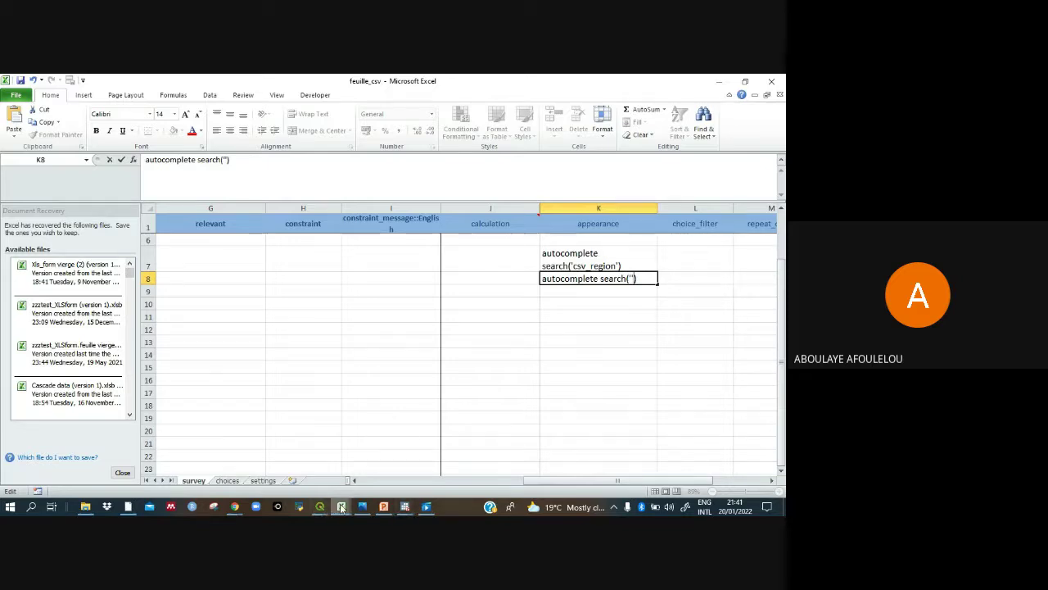
Check the csv_district_ess workbook, and in feuille_csv complete the district question's appearance as autocomplete search('csv_district_ess').
mouse_move(342, 508)
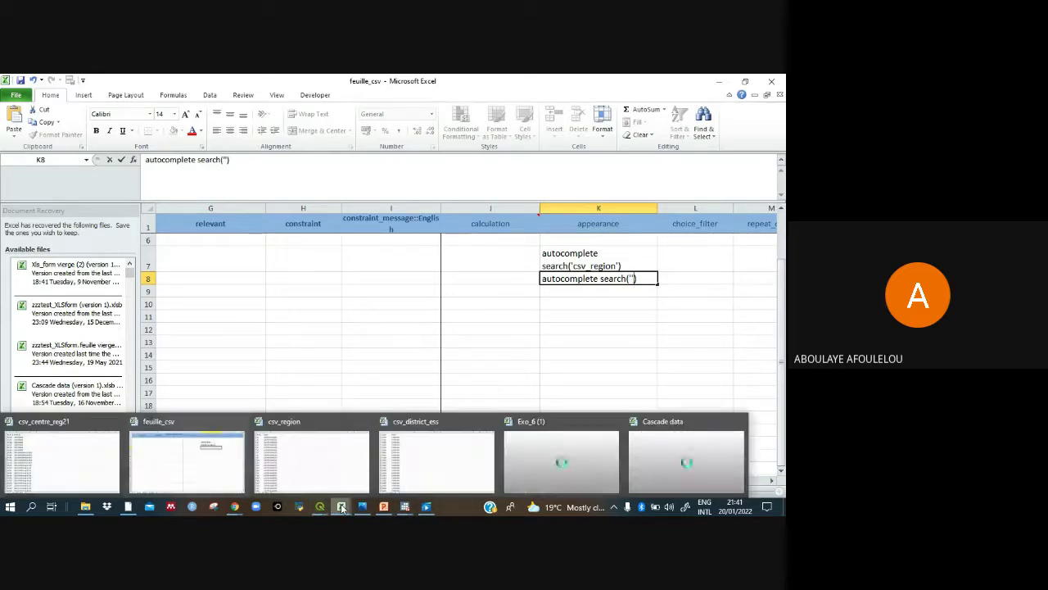
left_click(423, 466)
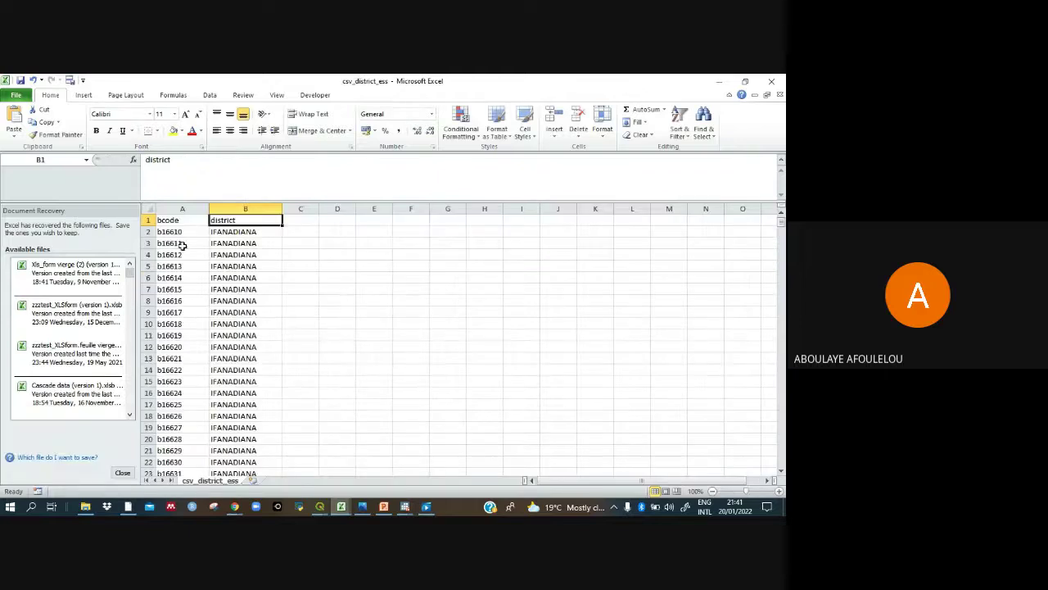
left_click_drag(781, 223, 780, 477)
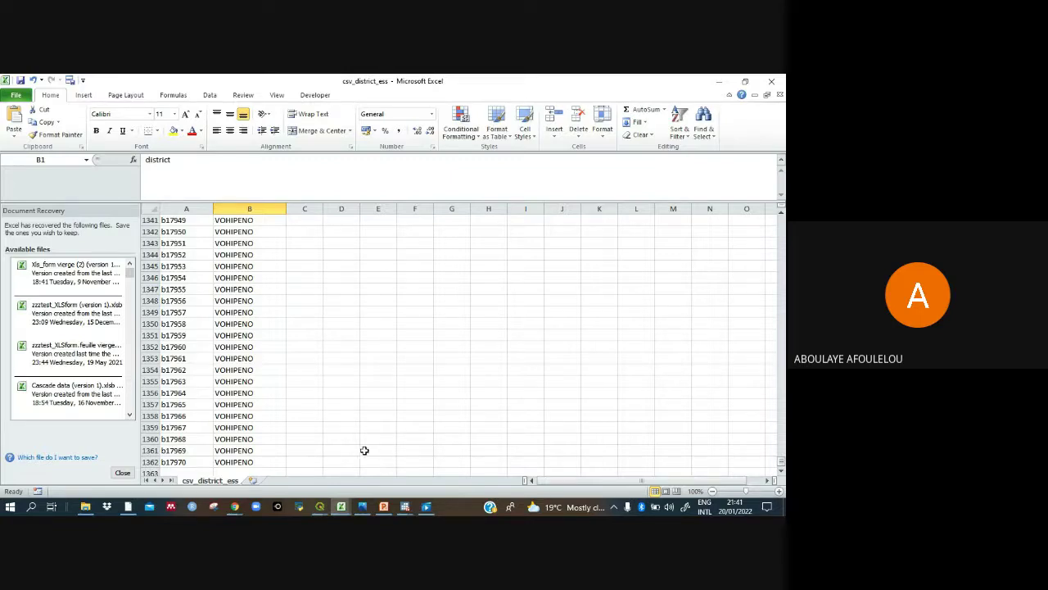
left_click_drag(781, 457, 782, 223)
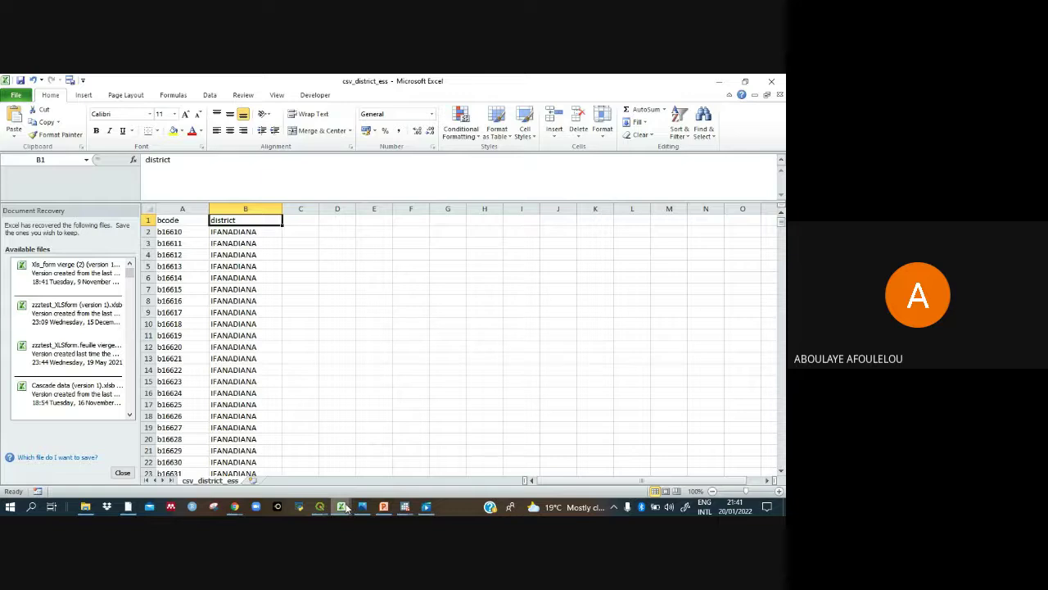
mouse_move(345, 508)
left_click(193, 456)
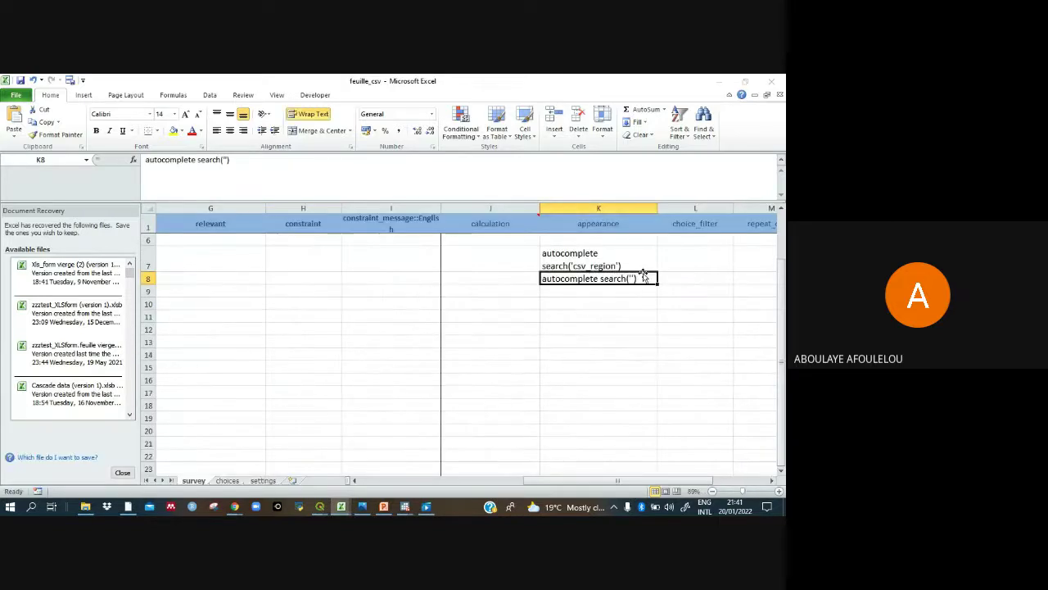
double_click(632, 279)
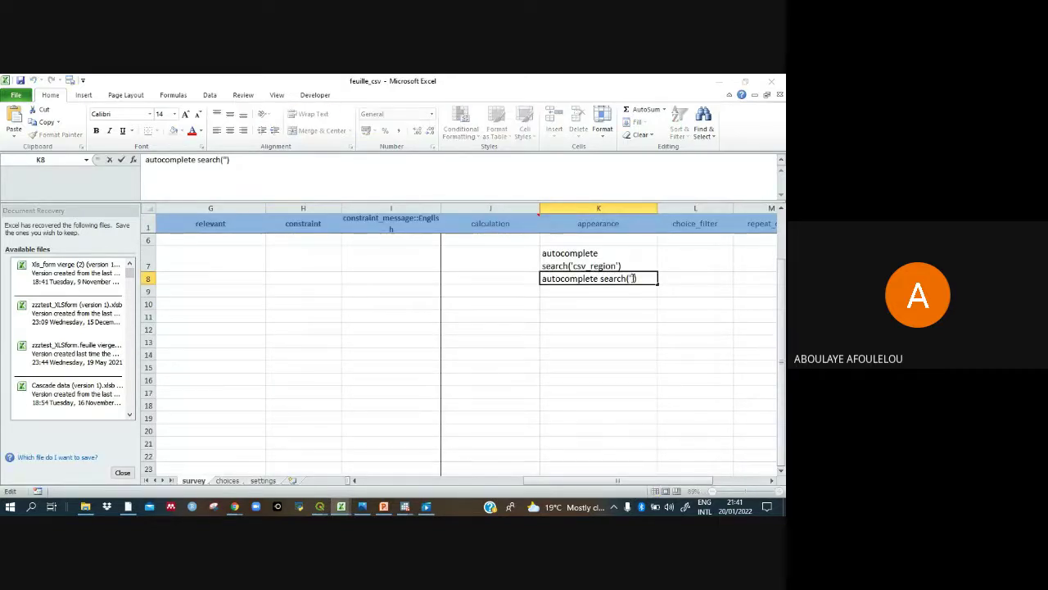
type("csv")
type("_d")
type("ist")
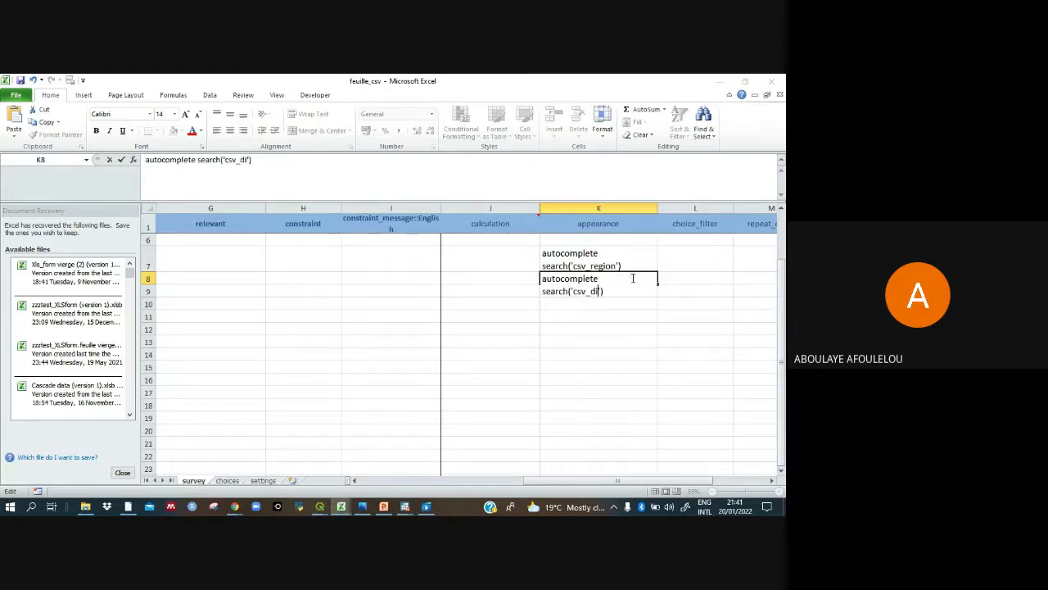
type("ict_ess")
In row 4 of the choices sheet, add a choice with list name district and label district.
left_click(355, 481)
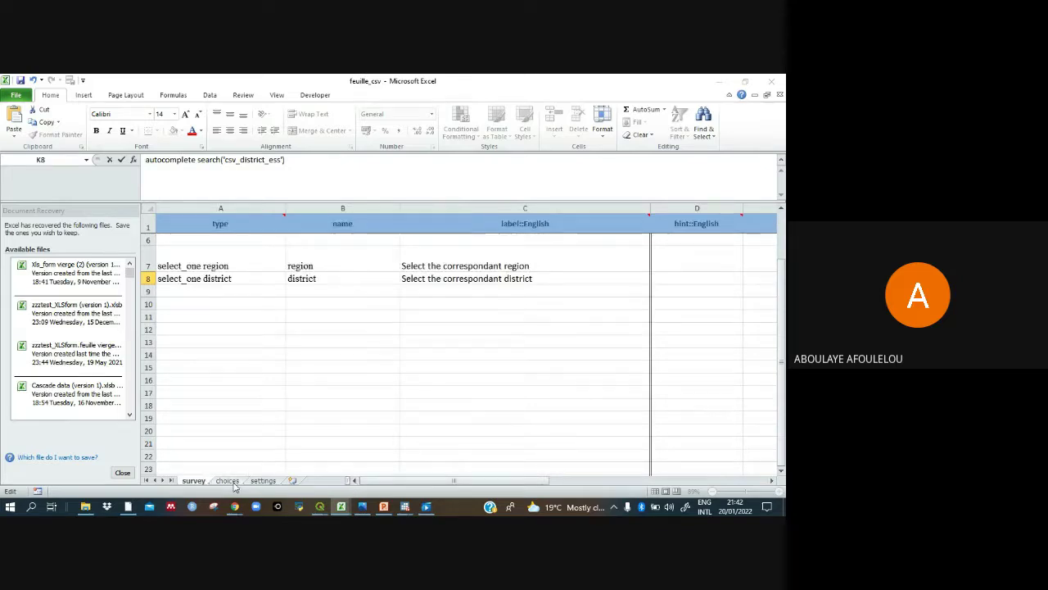
left_click(228, 480)
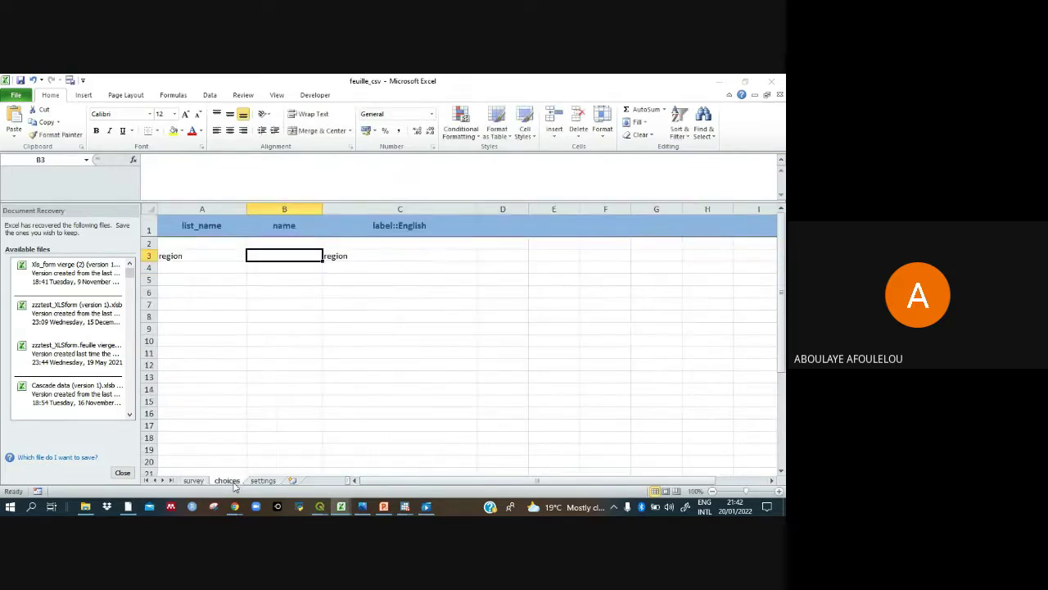
left_click(230, 268)
type("dis")
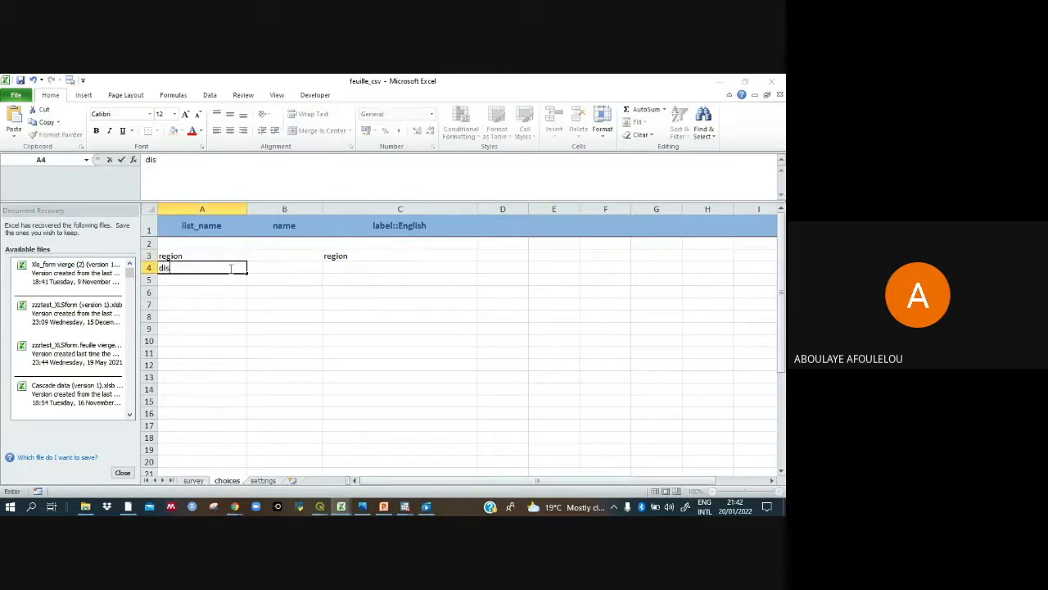
type("trict")
left_click(336, 269)
type("d")
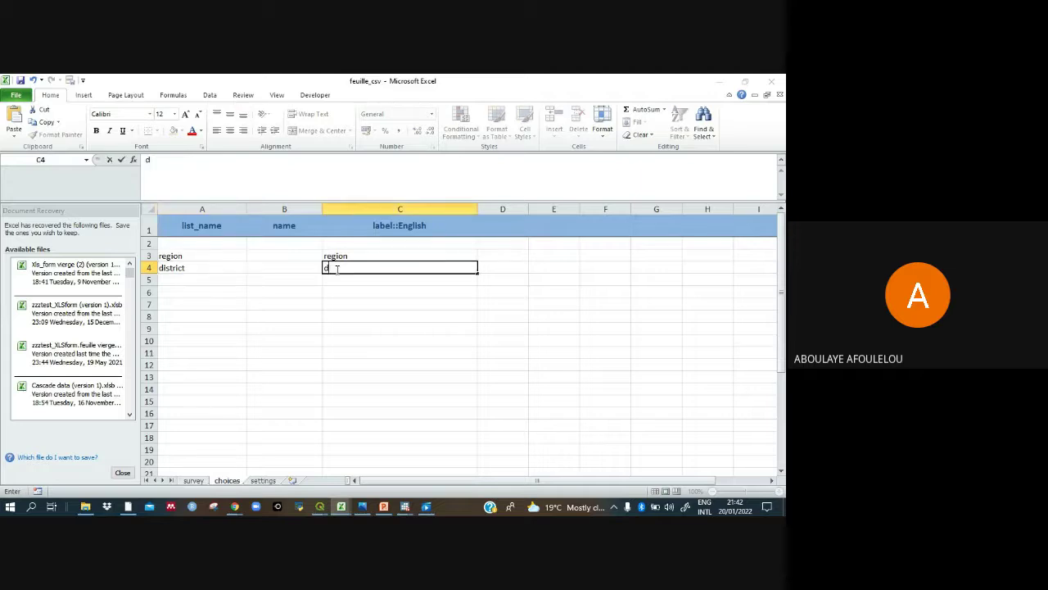
type("istrict")
Look up the code column headers in the csv_region and csv_district_ess workbooks.
left_click(291, 257)
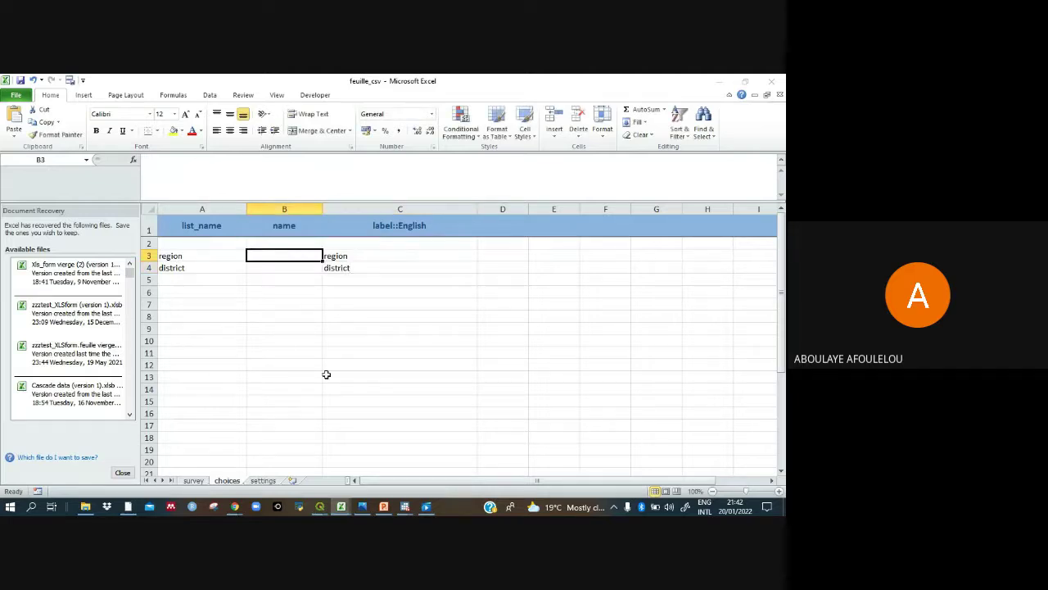
mouse_move(346, 508)
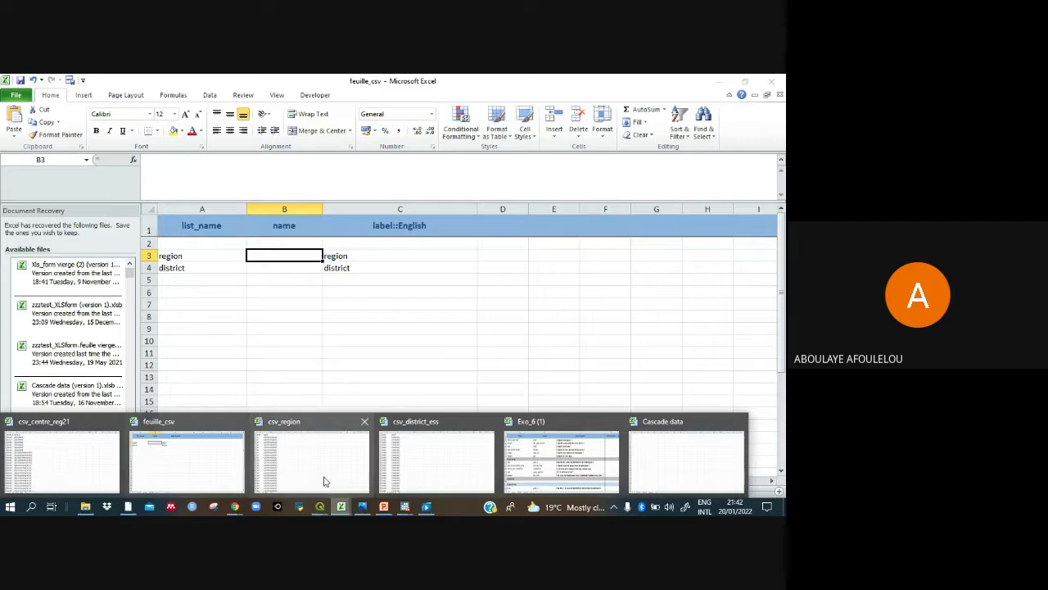
left_click(323, 482)
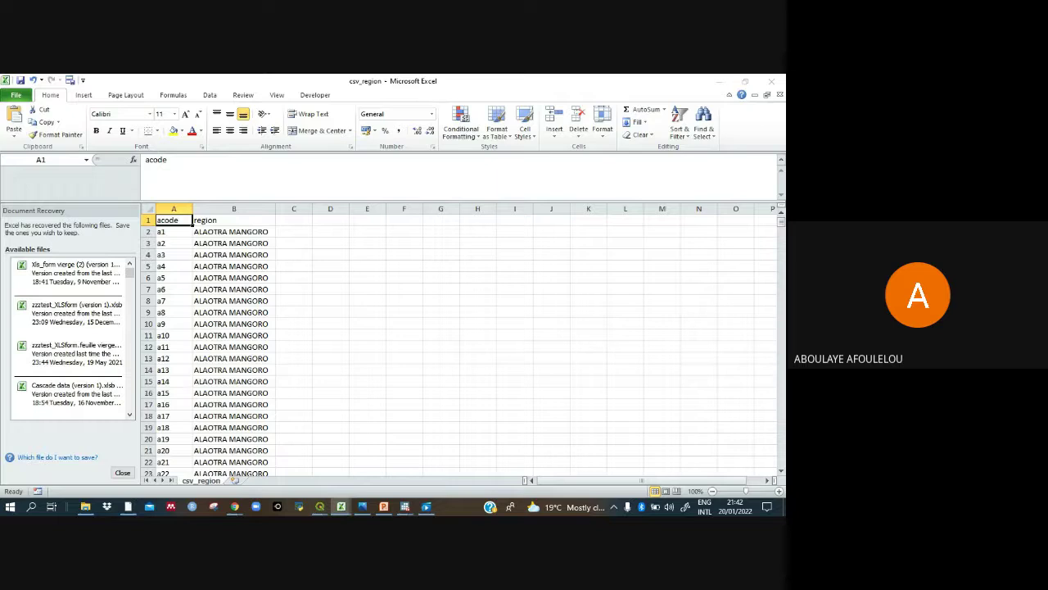
left_click(342, 510)
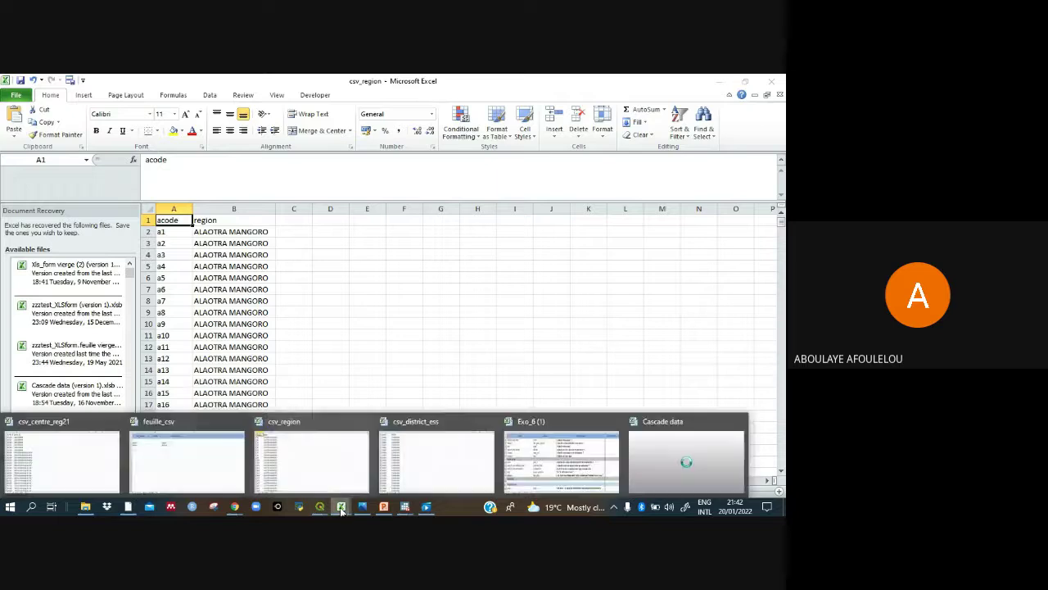
left_click(449, 468)
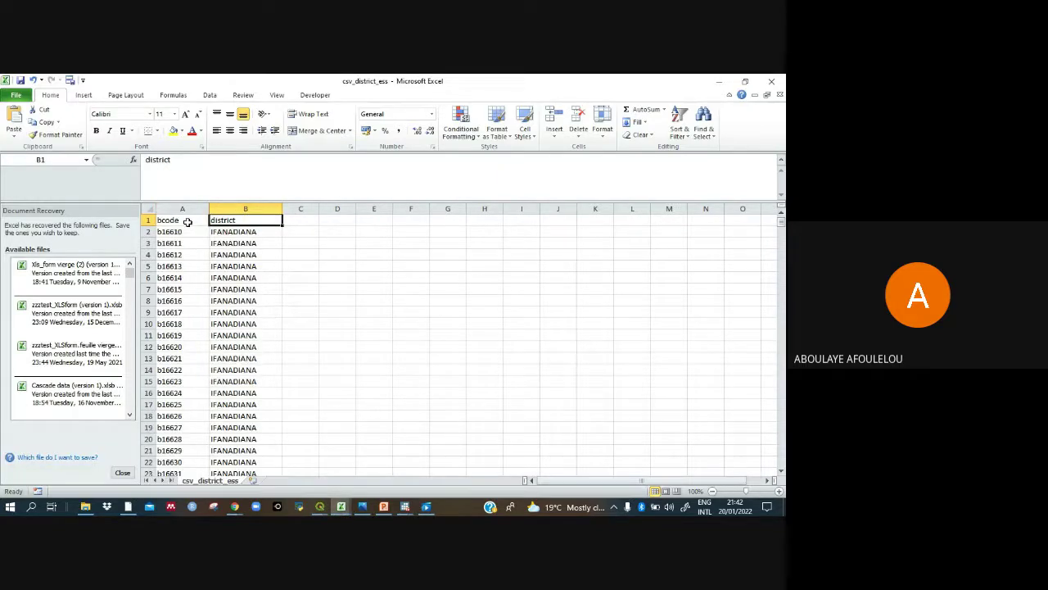
left_click(340, 509)
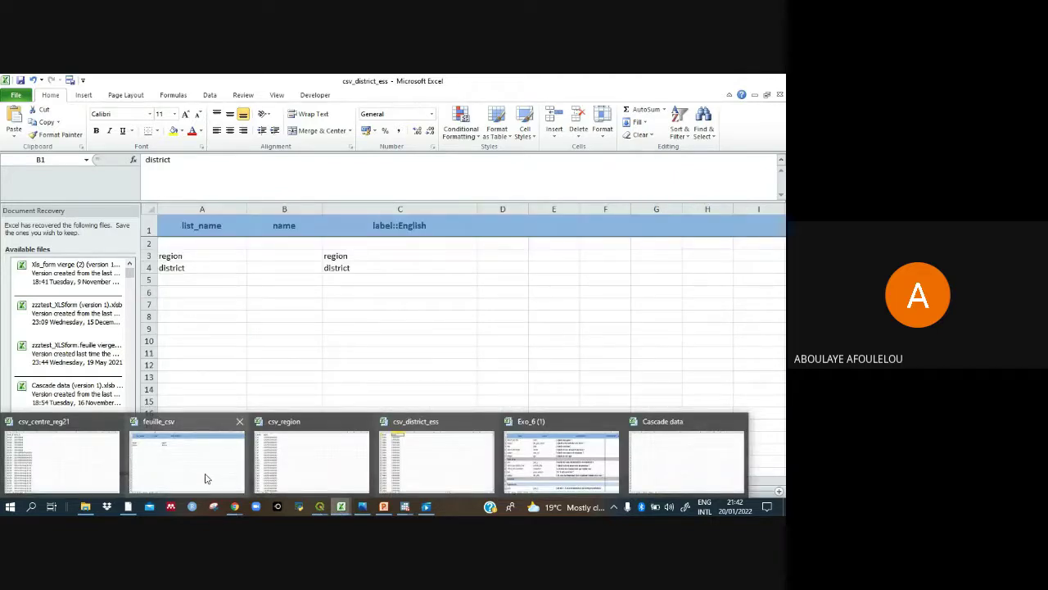
In the choices sheet of feuille_csv, set the region choice's name to acode and the district choice's name to bcode.
left_click(206, 478)
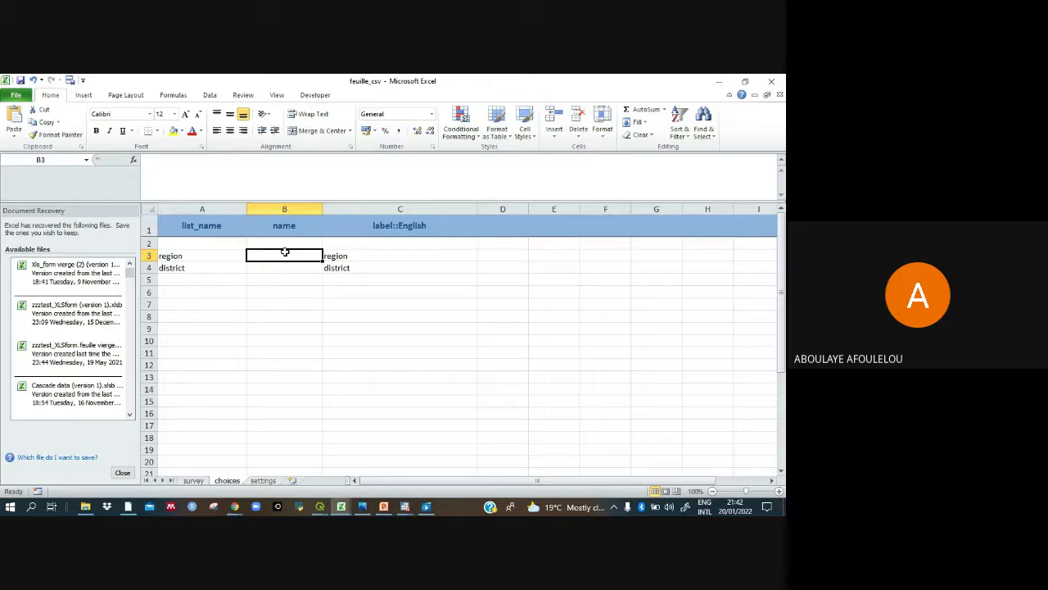
type("acode")
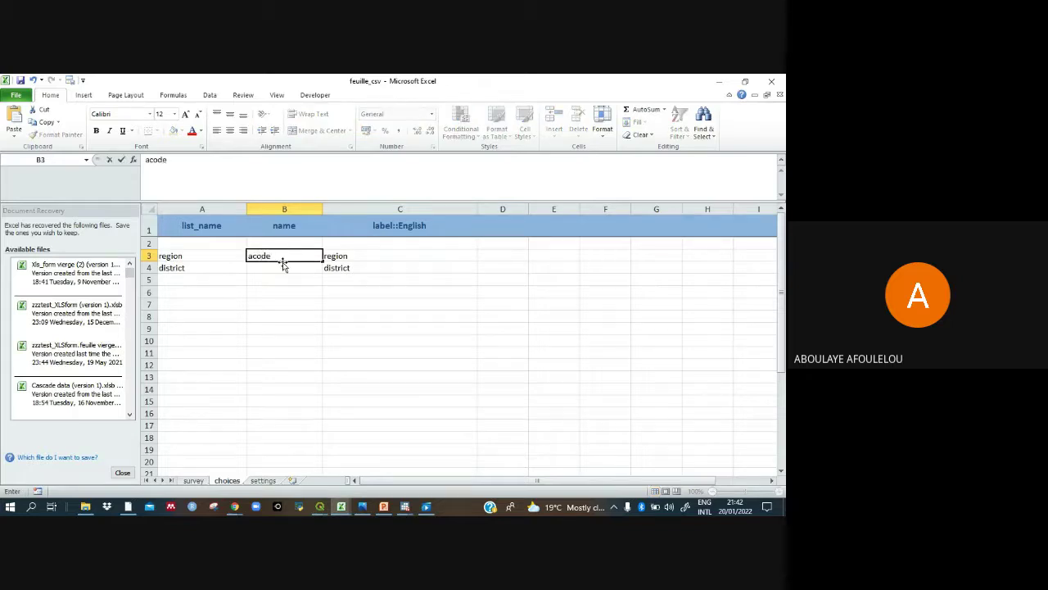
key("Return")
type("bco")
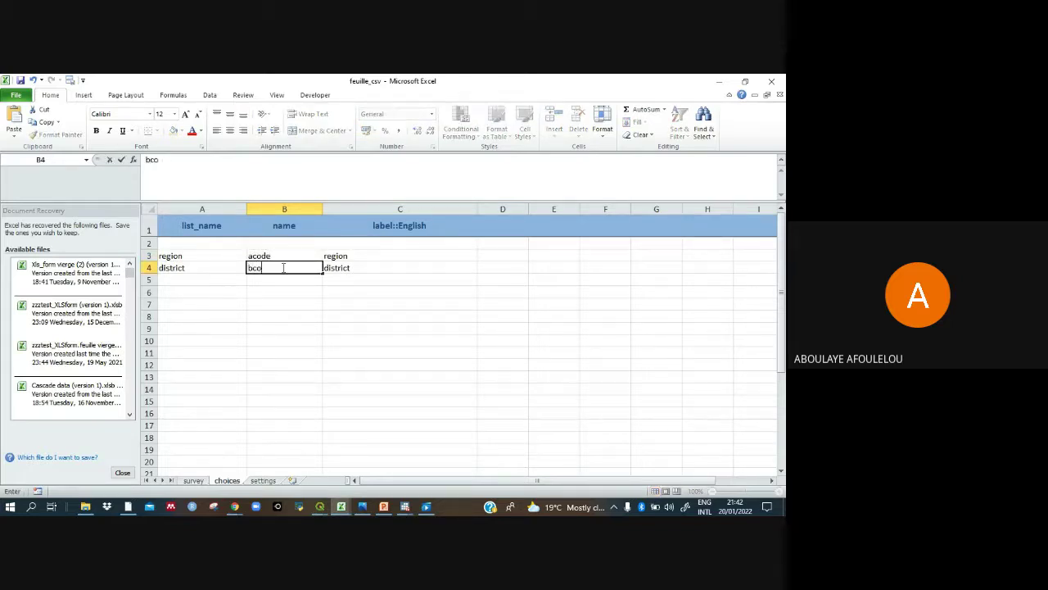
type("de")
left_click(319, 323)
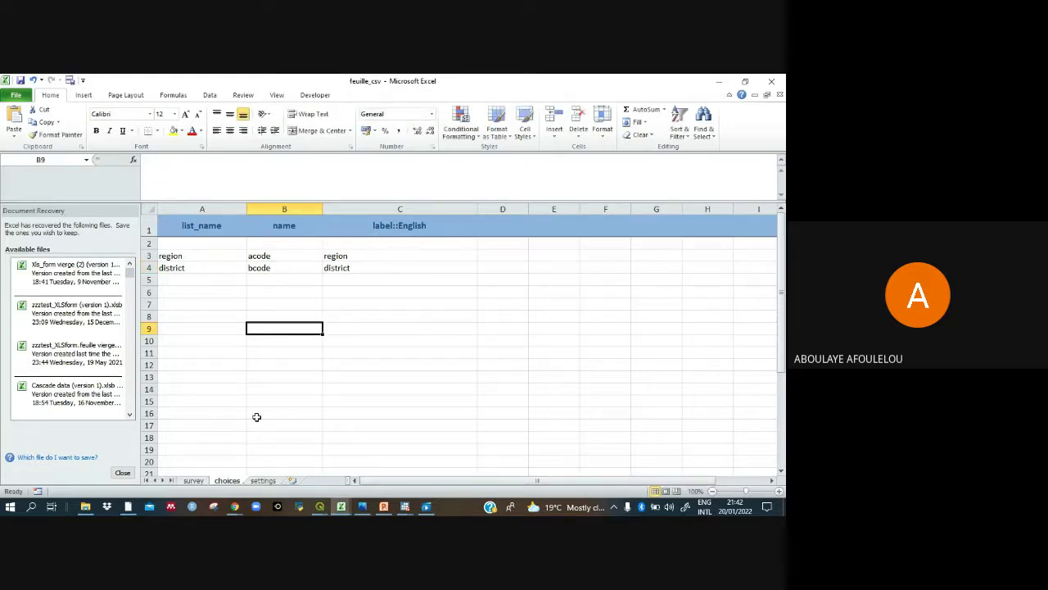
Save the workbook as feuille_csv in Excel Workbook format in Downloads, replacing the existing file.
left_click(17, 96)
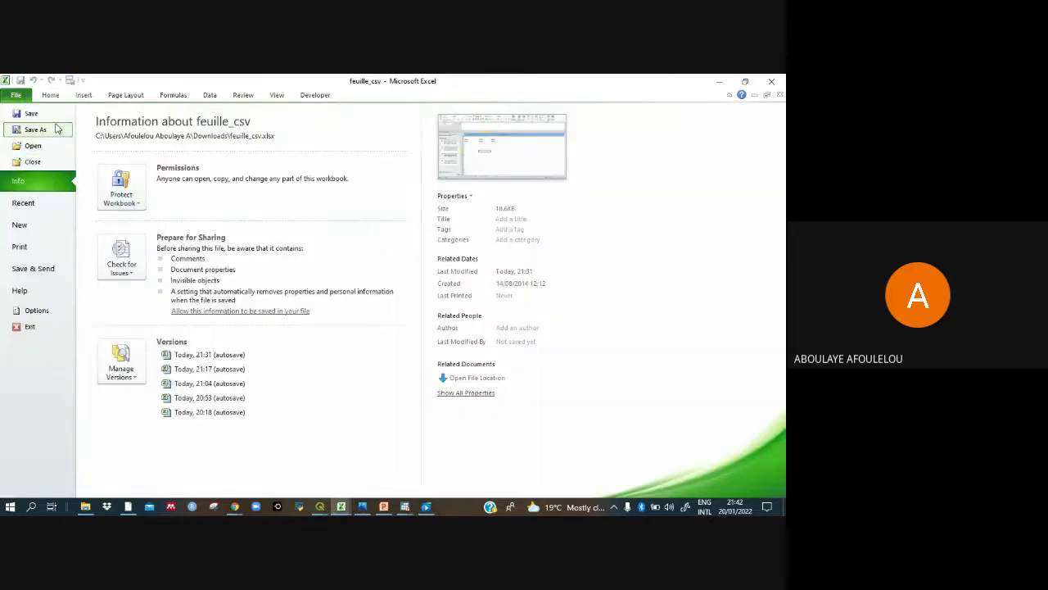
key("Escape")
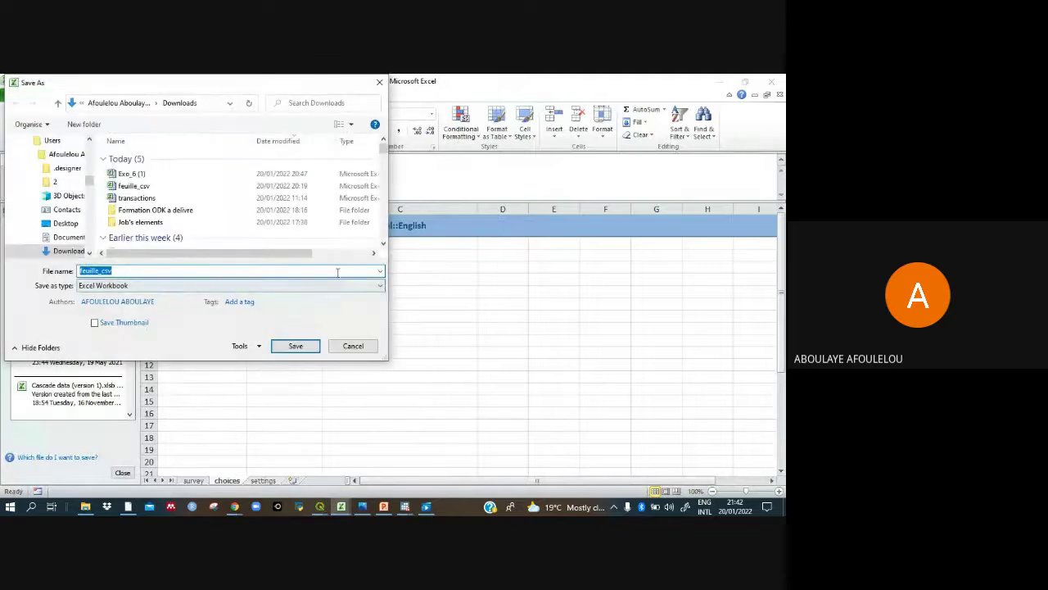
left_click(295, 346)
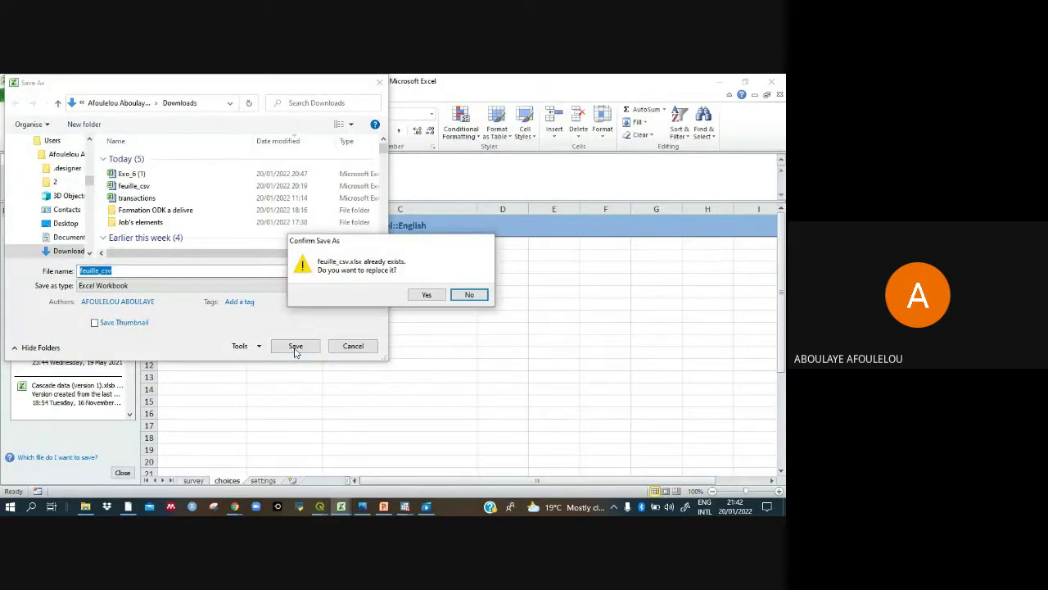
left_click(426, 297)
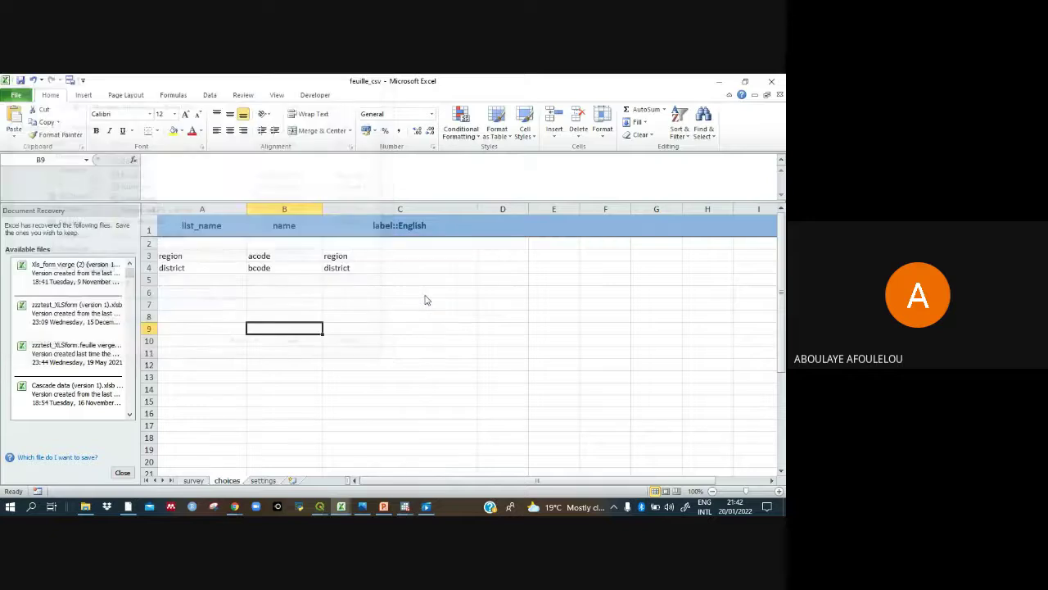
Switch to KoBoToolbox in Chrome and start a new project by uploading the feuille_csv XLSForm from Downloads.
mouse_move(235, 506)
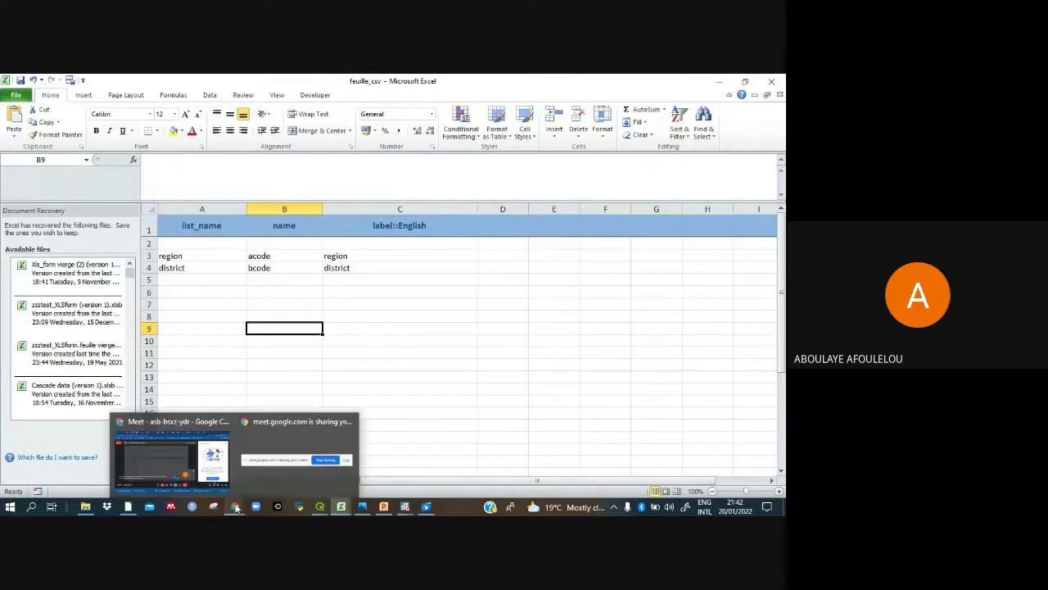
left_click(162, 452)
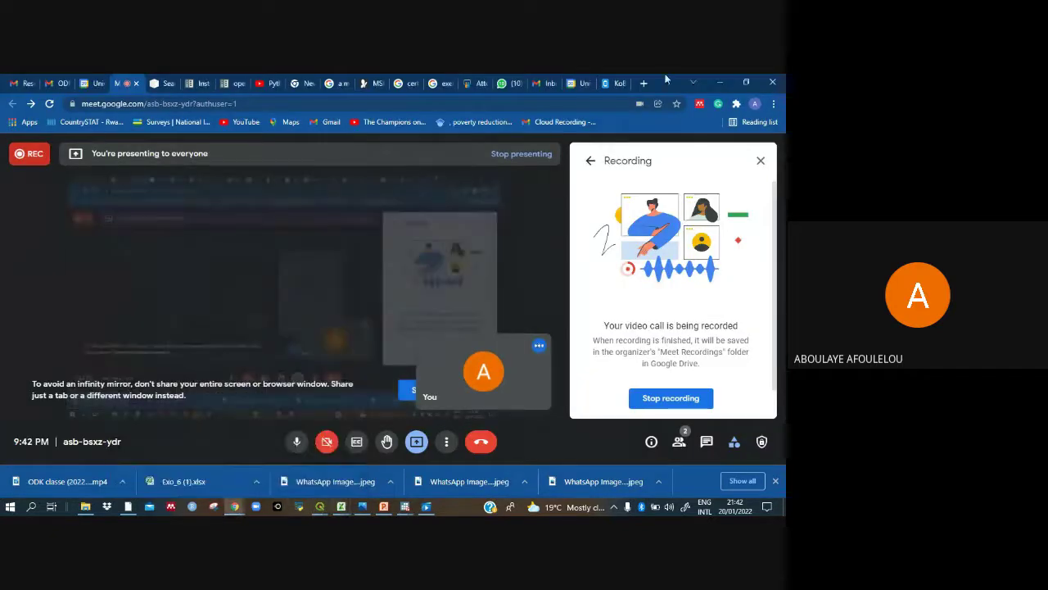
left_click(614, 85)
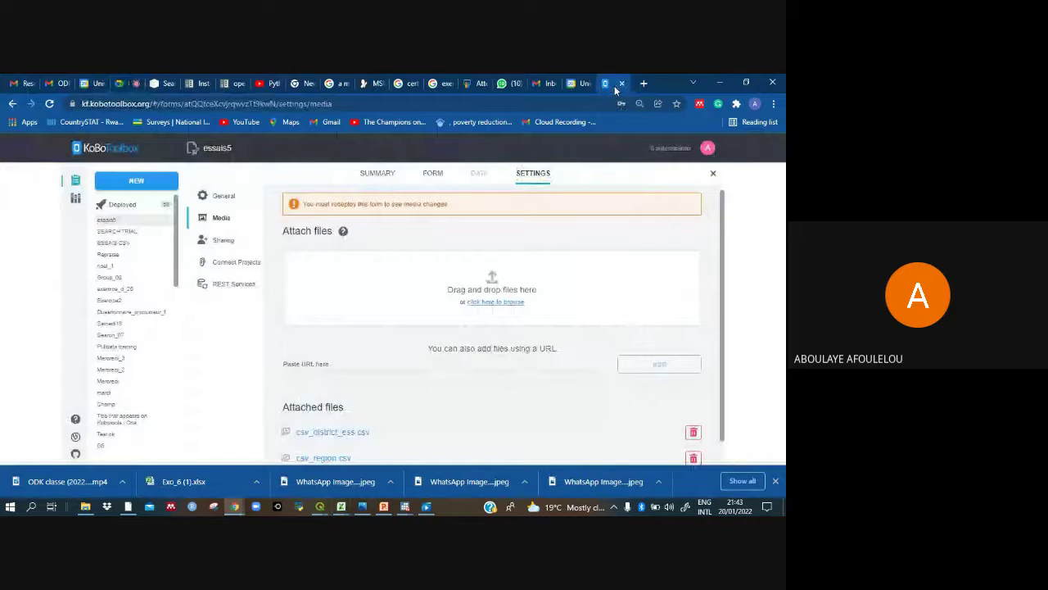
left_click(156, 184)
left_click(314, 359)
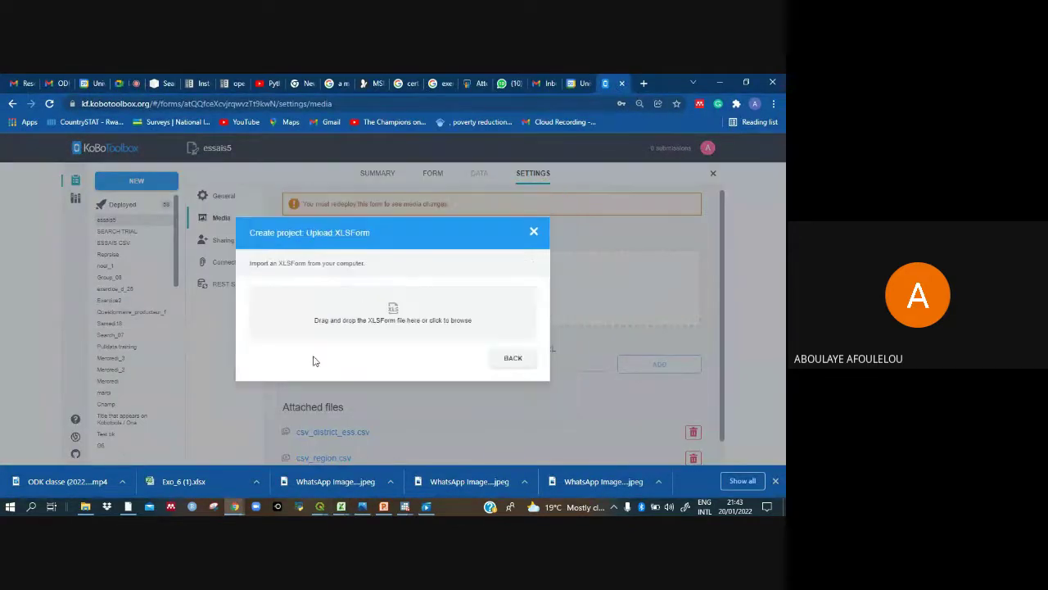
left_click(309, 309)
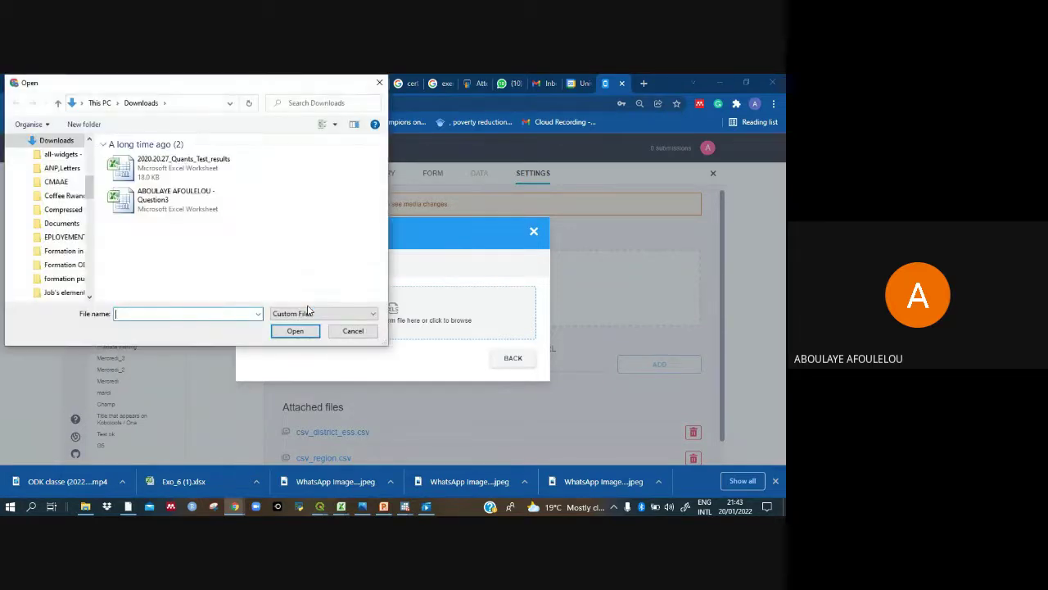
scroll(205, 229, "up", 5)
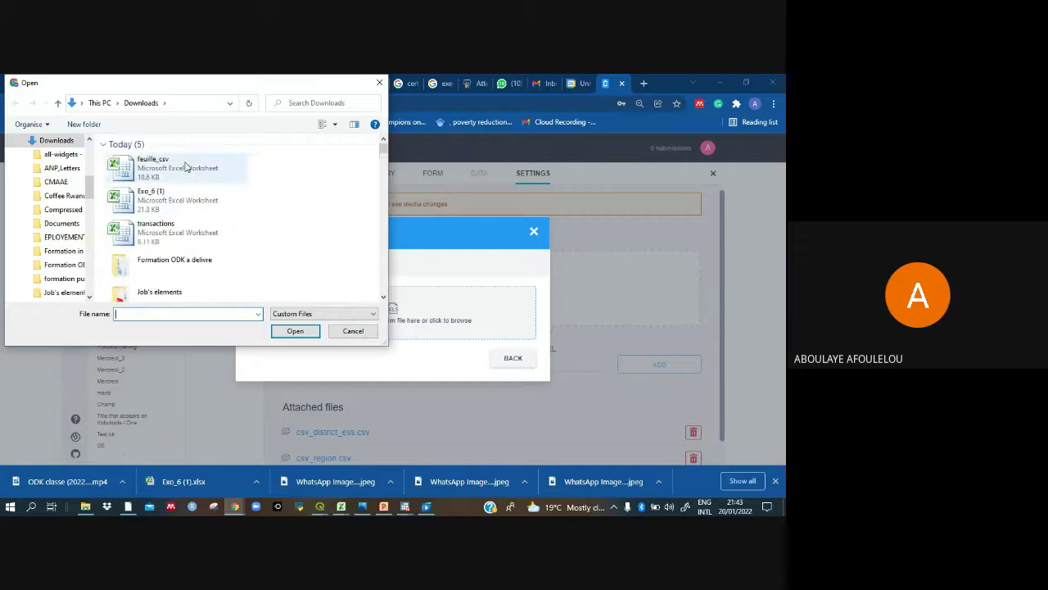
left_click(187, 170)
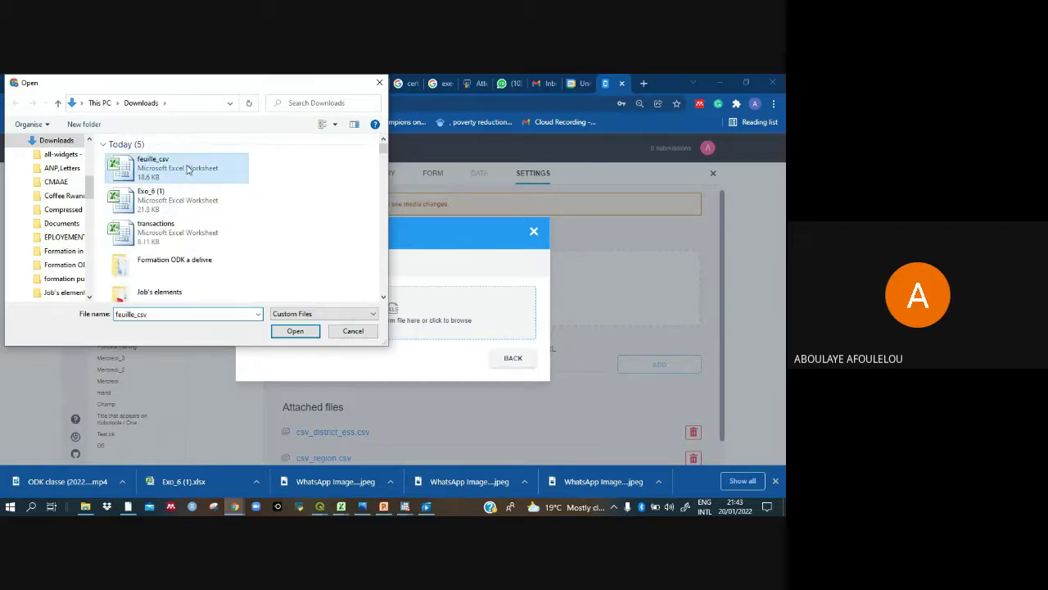
left_click(299, 333)
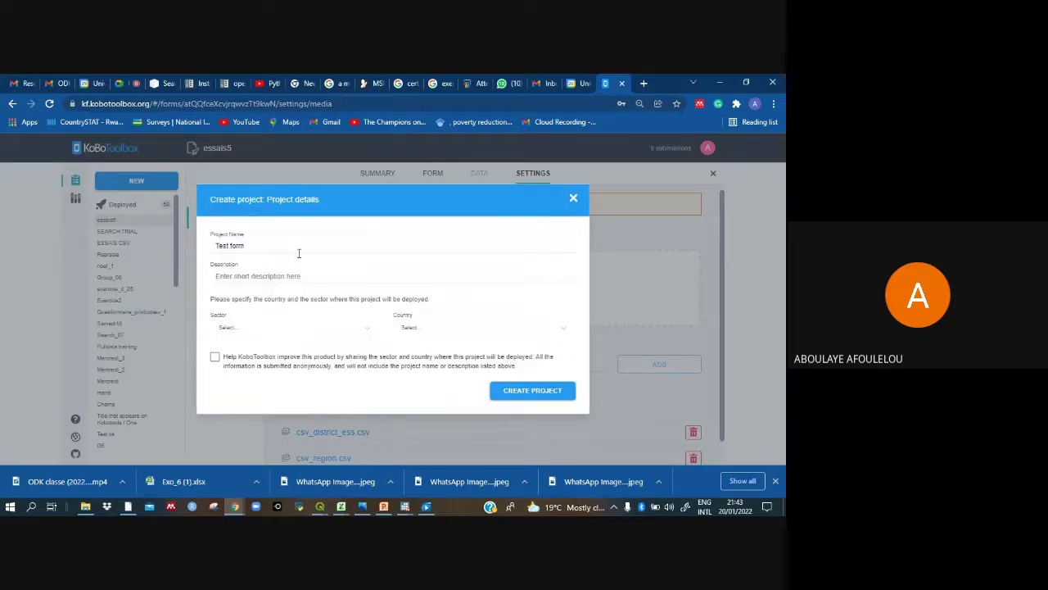
Name the new project Trial search and enter Ts as its description.
left_click(299, 257)
key("BackSpace")
key("BackSpace")
key("BackSpace")
key("BackSpace")
key("BackSpace")
key("BackSpace")
key("BackSpace")
key("BackSpace")
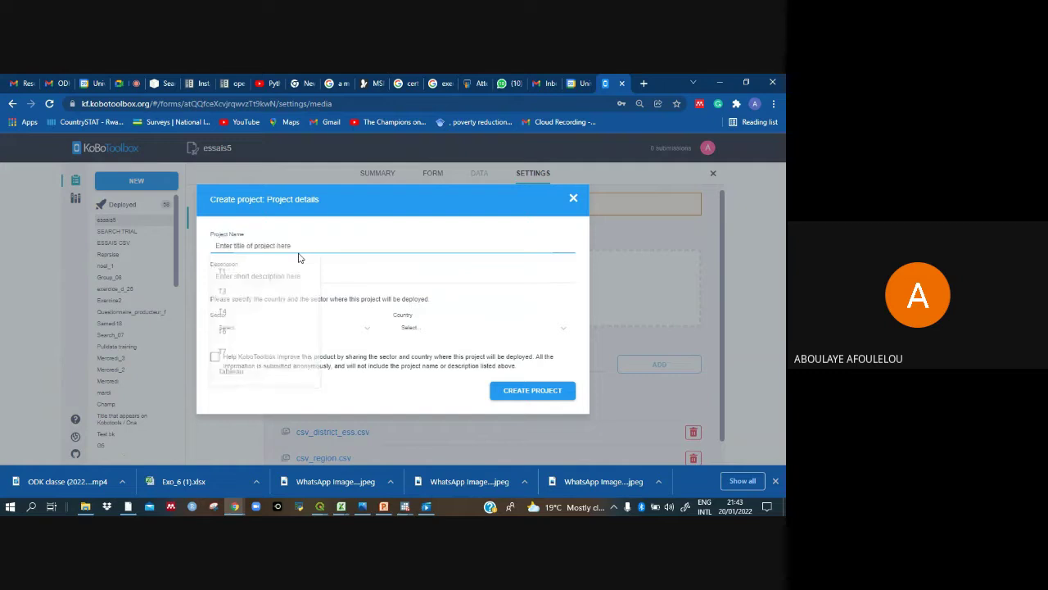
type("Trial search")
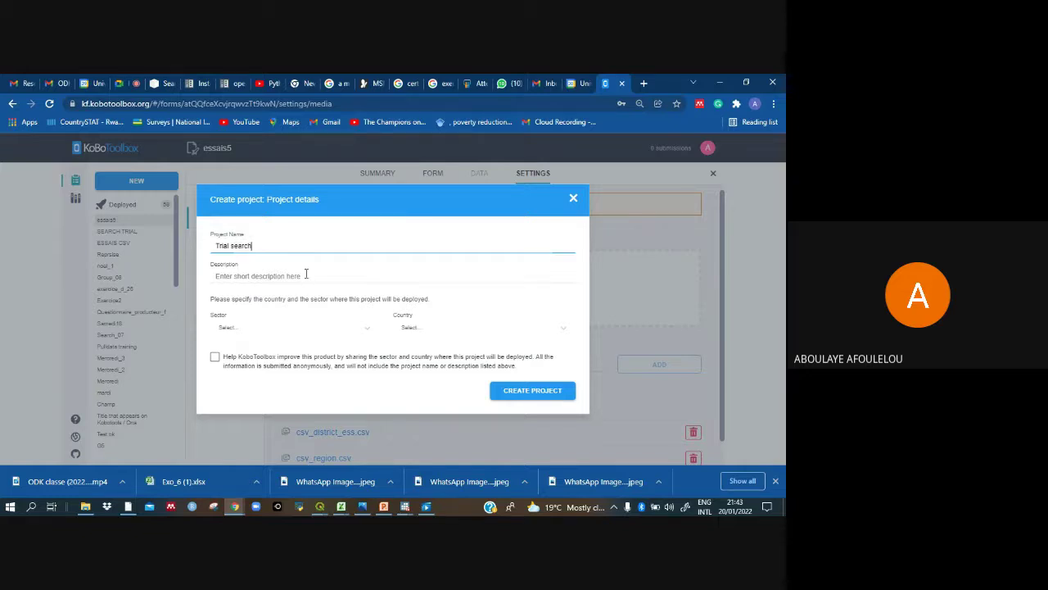
left_click(306, 275)
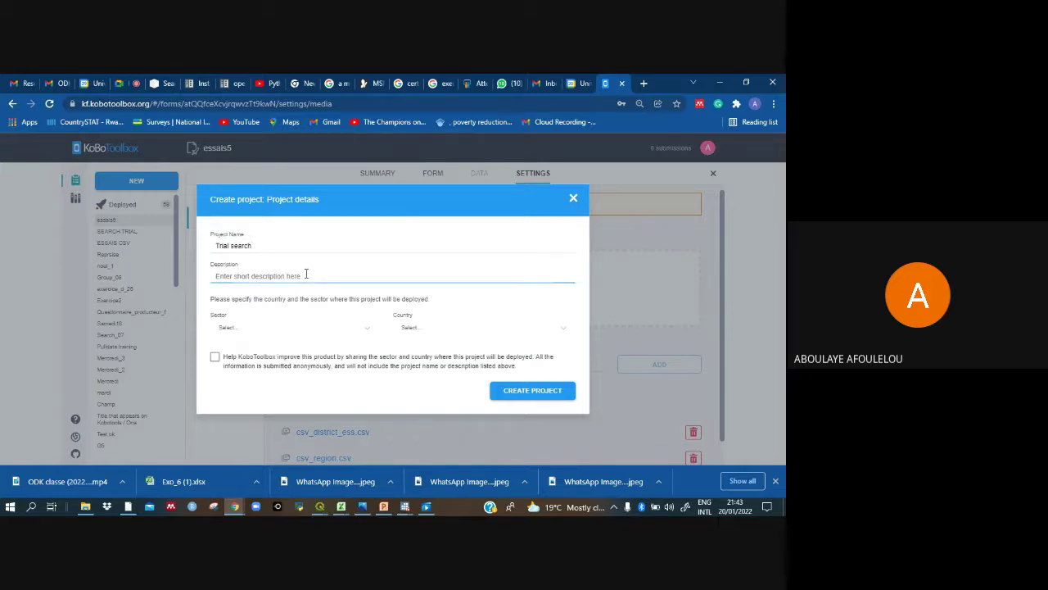
type("Ts")
Create the project with sector Other, country Anguilla and the option to share sector and country enabled.
left_click(367, 330)
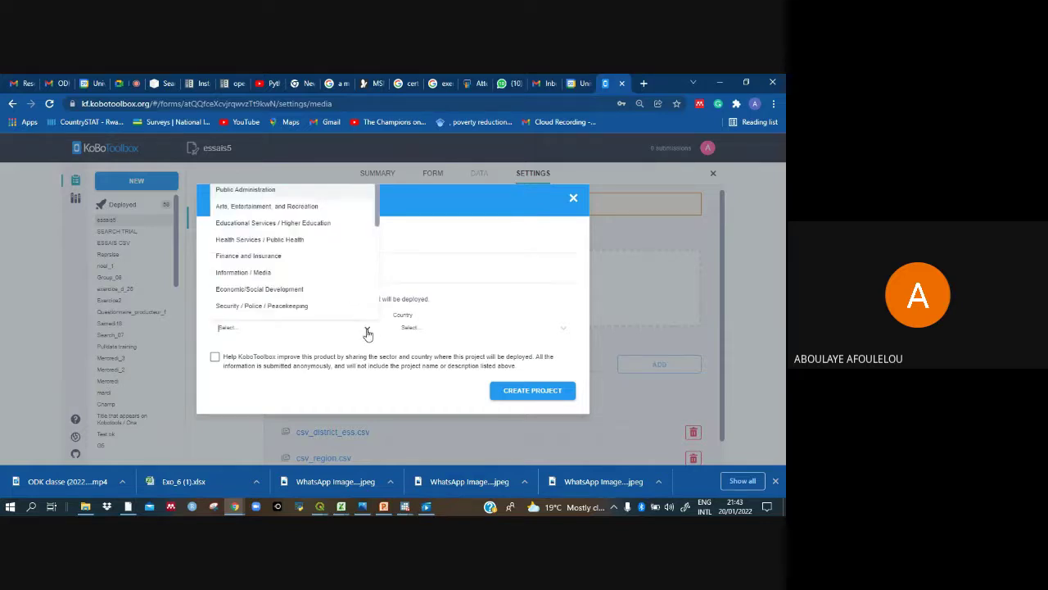
type("other")
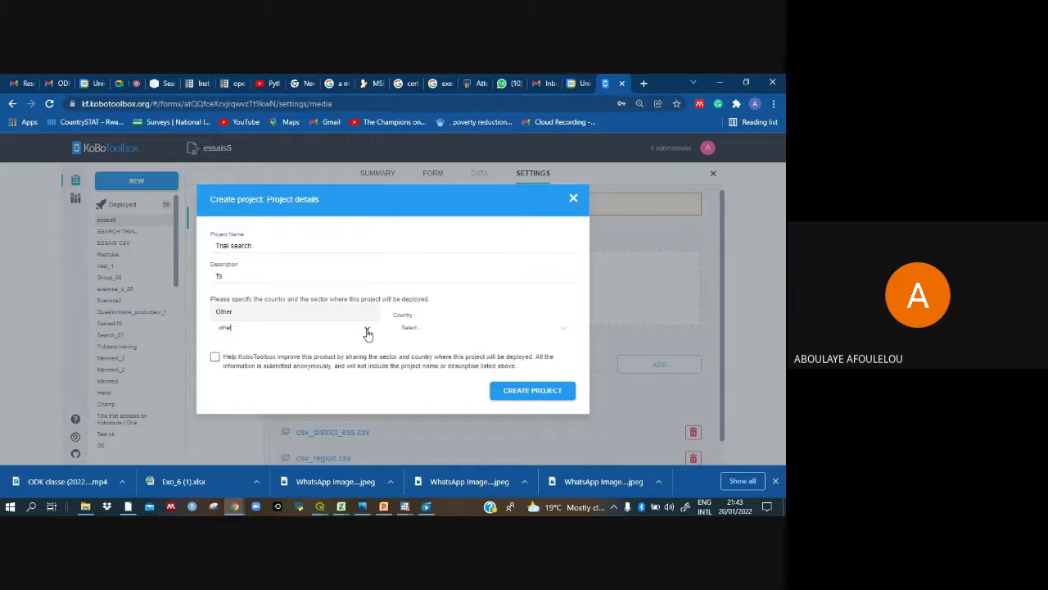
left_click(312, 312)
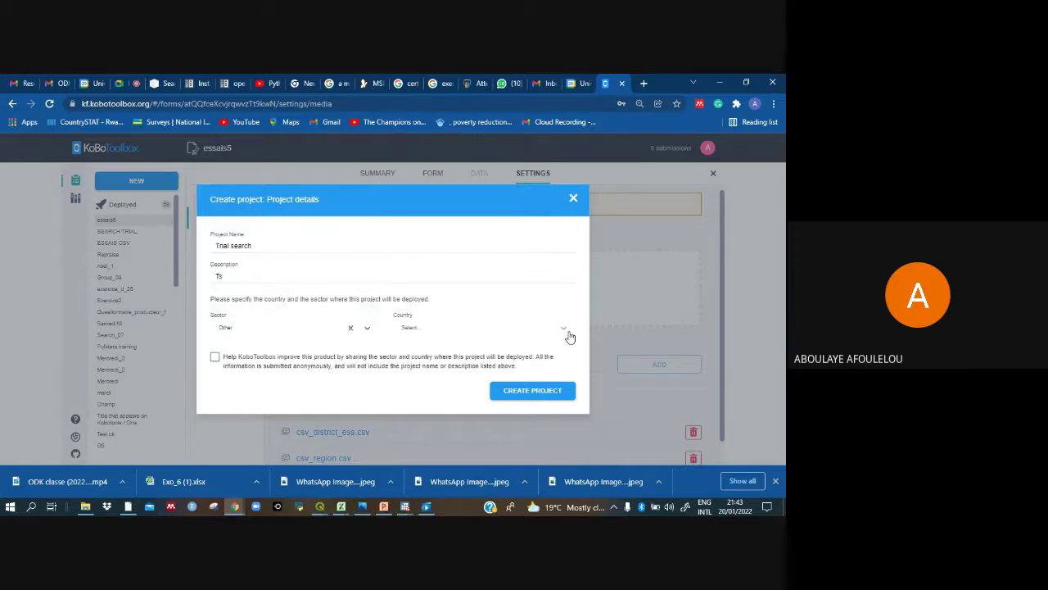
left_click(563, 331)
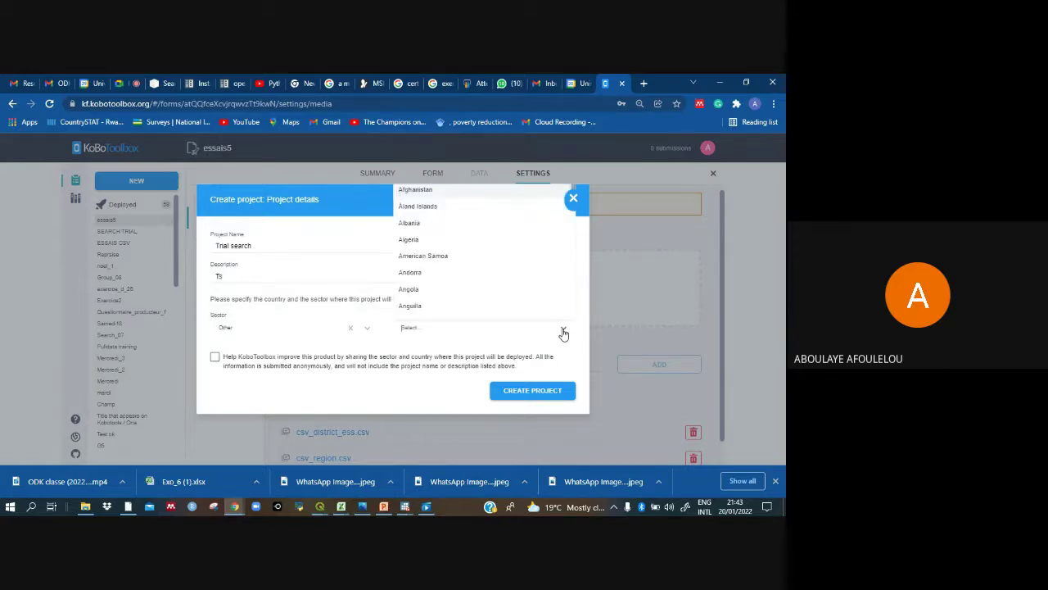
left_click(446, 307)
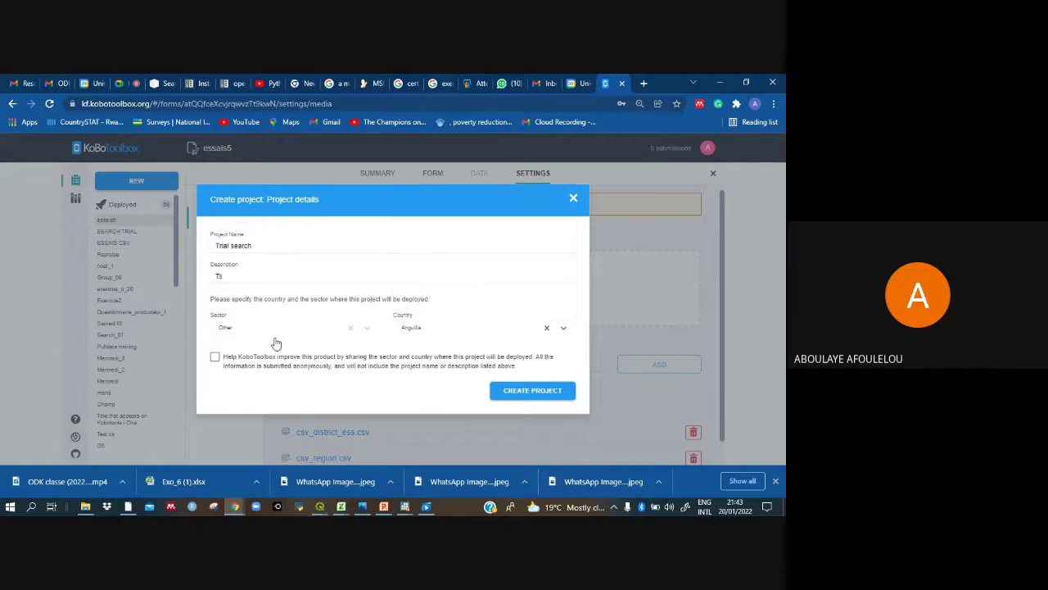
left_click(214, 358)
left_click(508, 398)
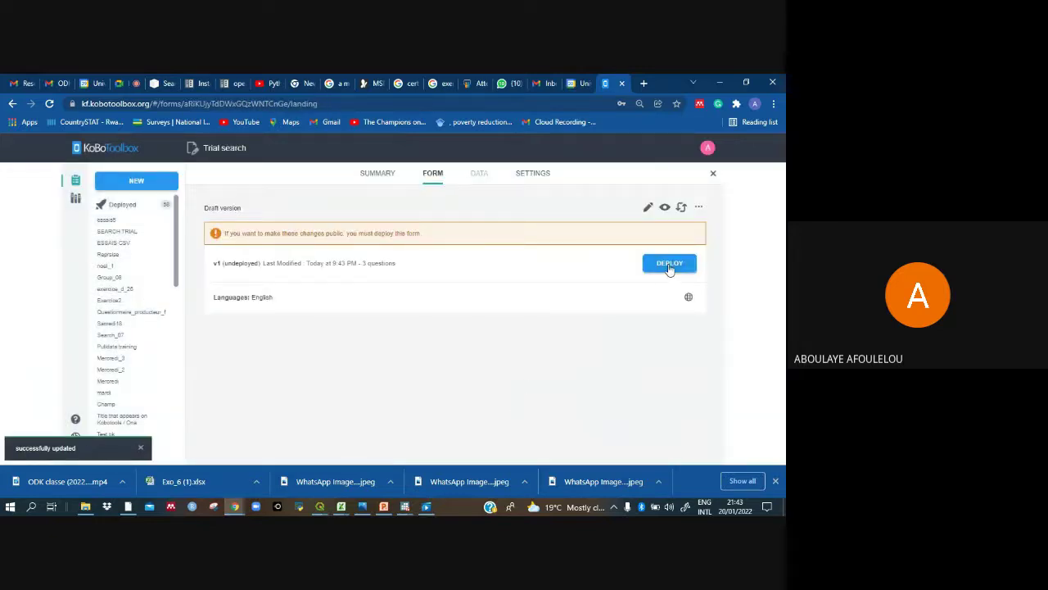
Deploy the Trial search form and attach csv_region and csv_district_ess to the project as media files.
left_click(669, 265)
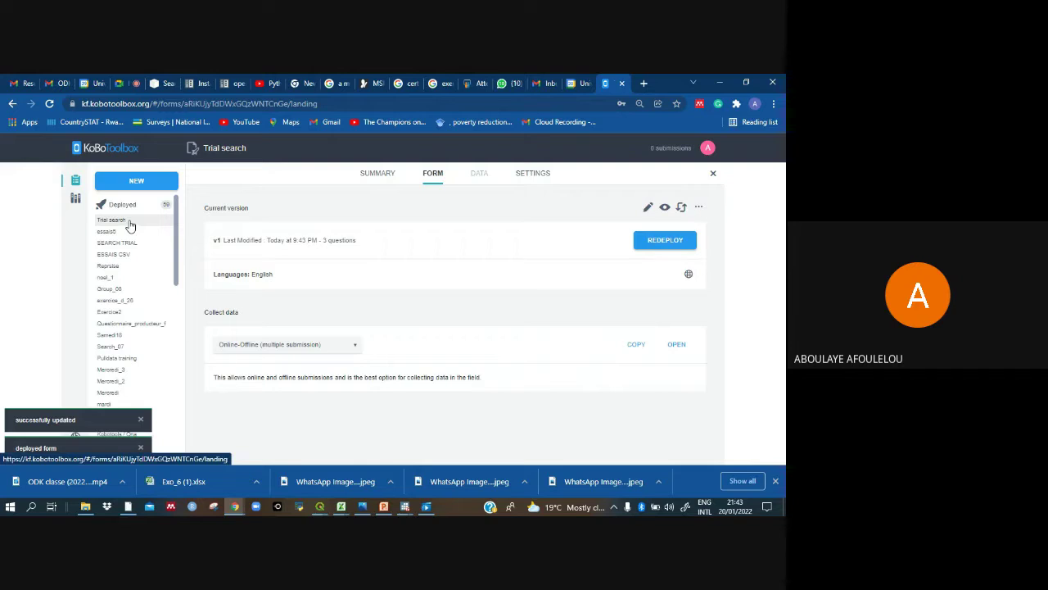
left_click(538, 175)
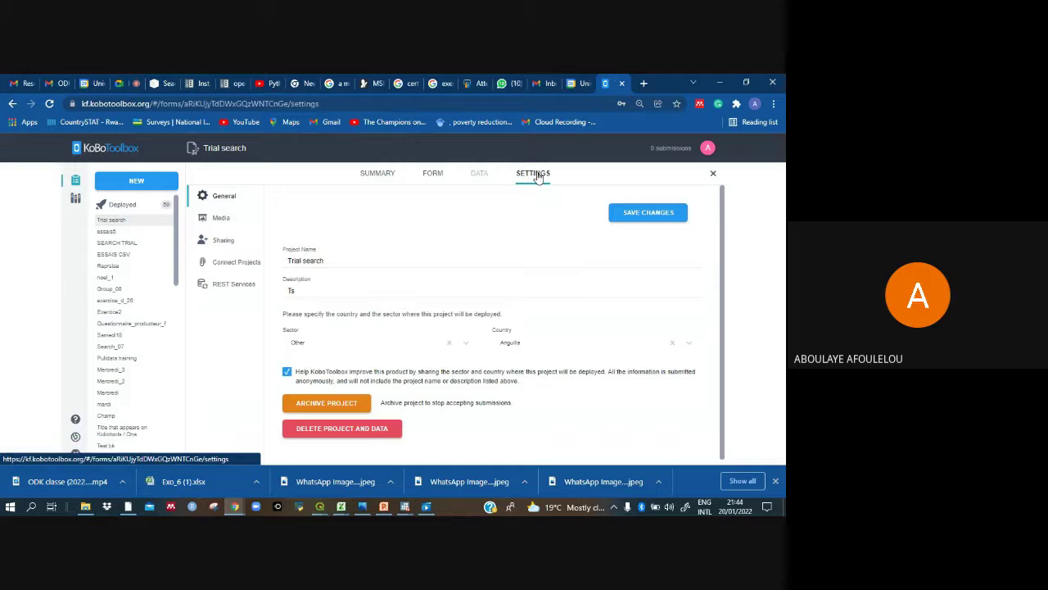
left_click(221, 222)
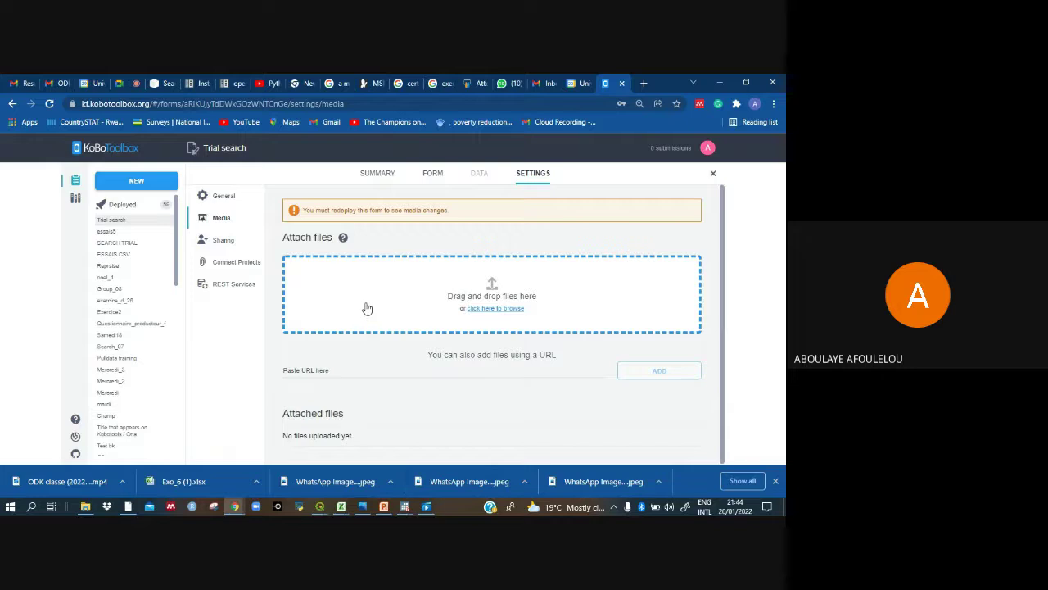
left_click(366, 306)
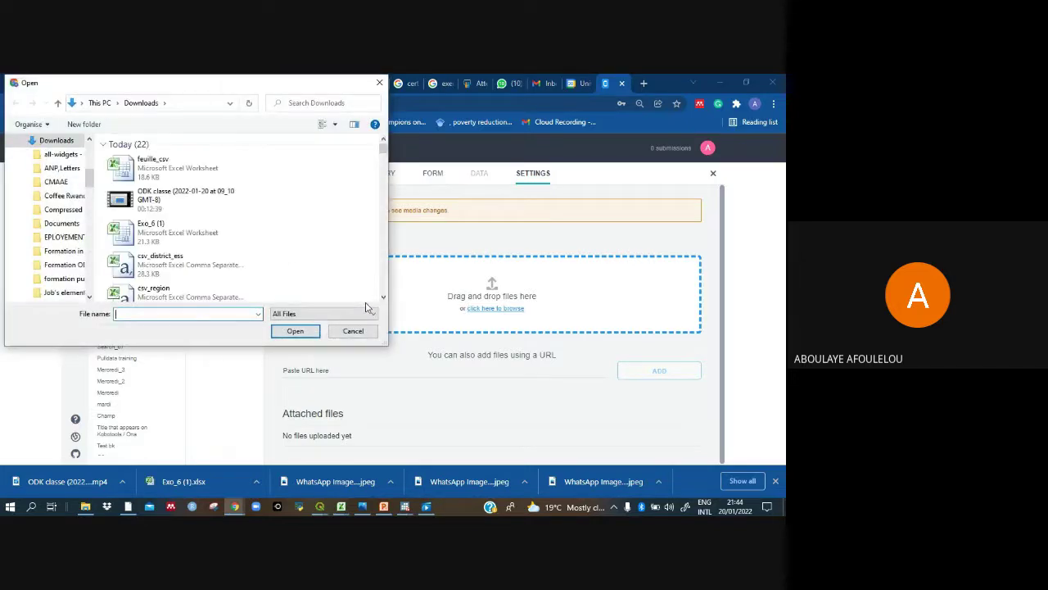
left_click(156, 267)
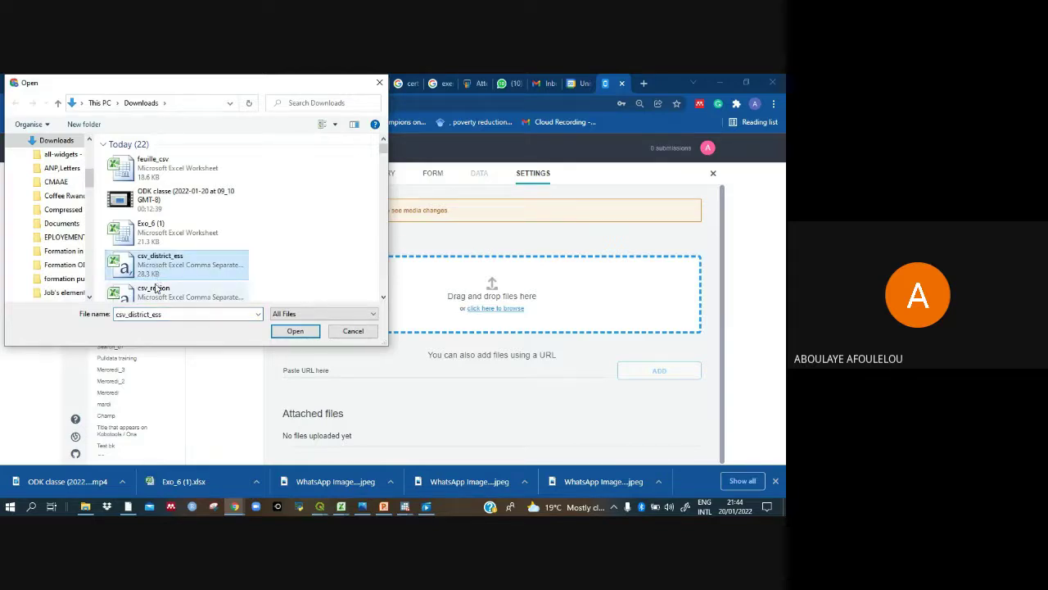
left_click(158, 294, "ctrl")
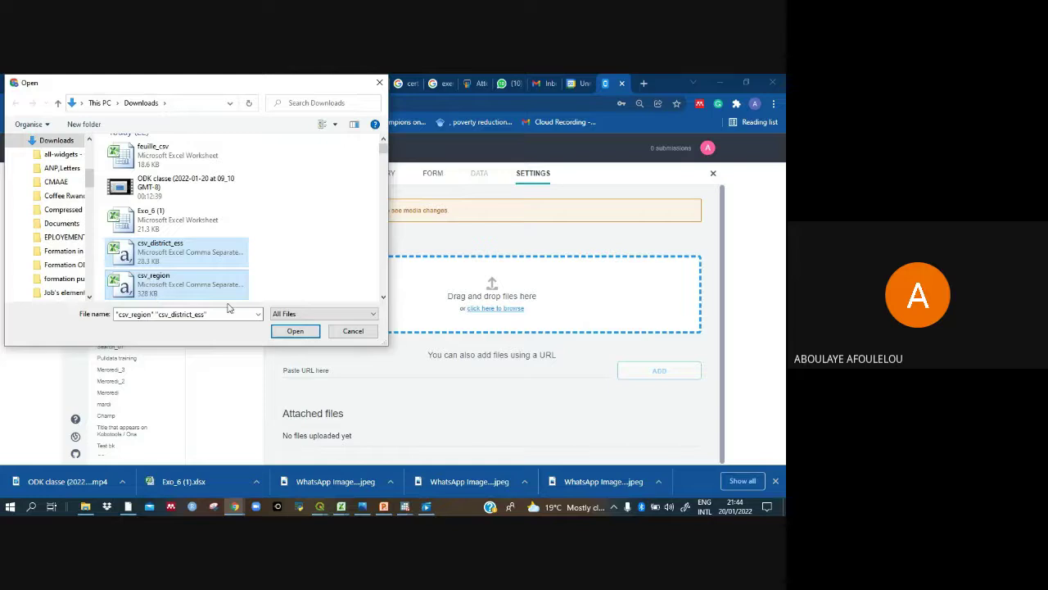
left_click(310, 331)
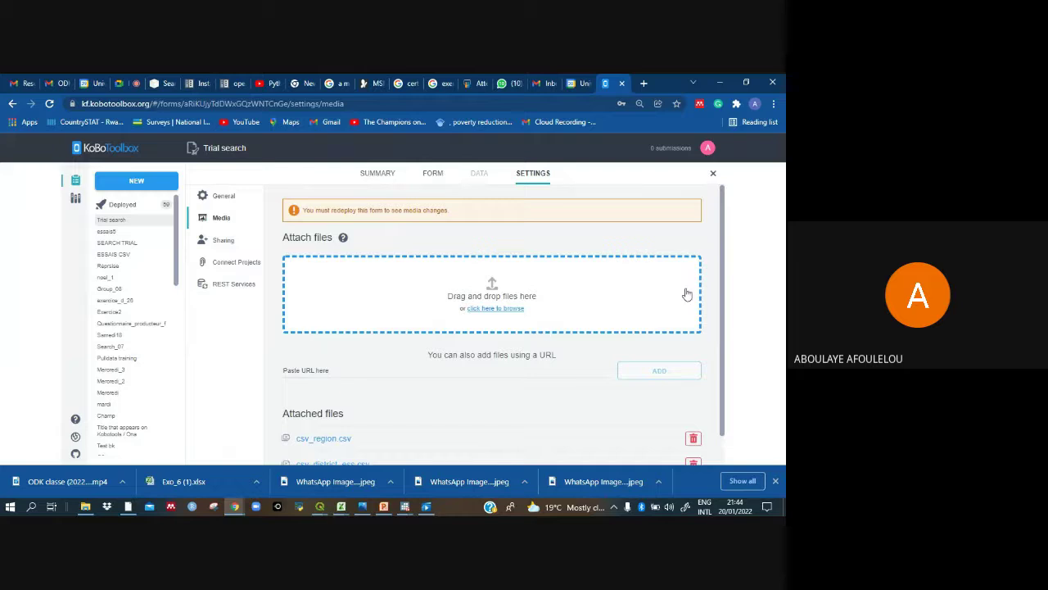
left_click_drag(723, 284, 718, 381)
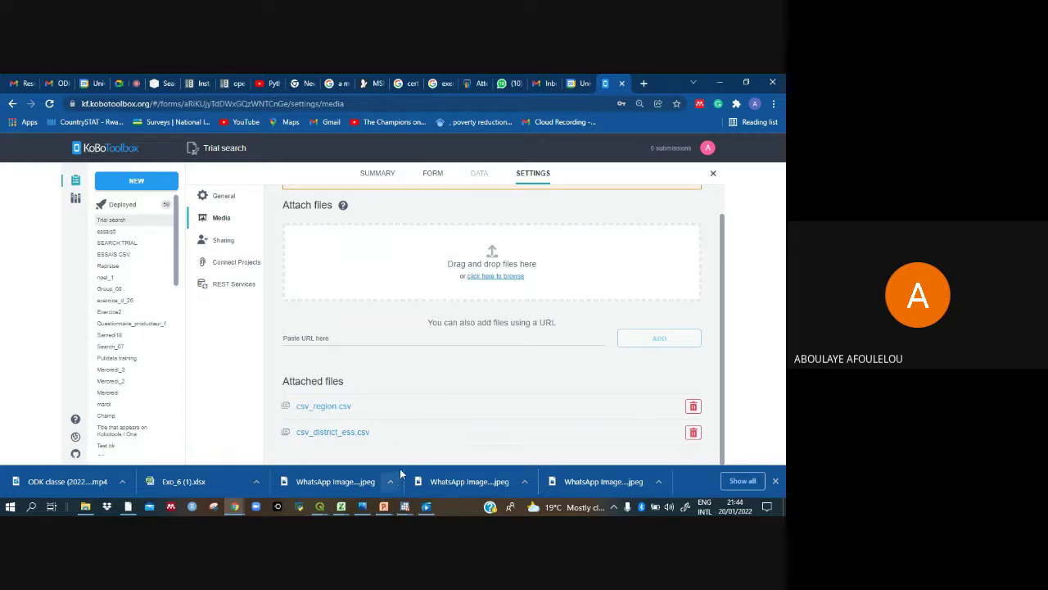
Examine the phone screenshots of the region and district questions in Photos, and show the Contacts slide in the ODK training PowerPoint.
left_click(364, 507)
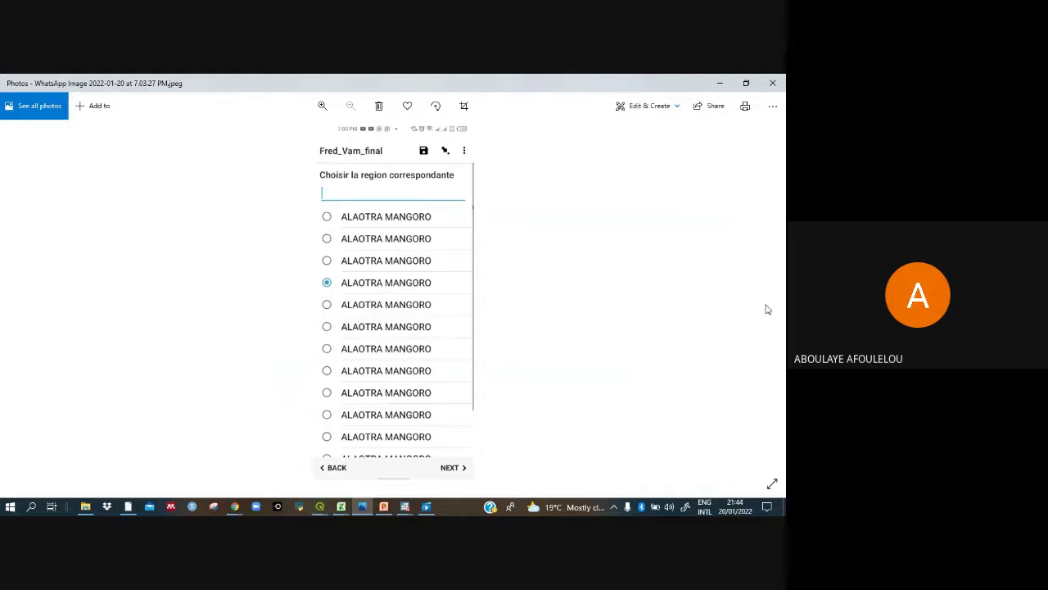
mouse_move(10, 275)
left_click(14, 298)
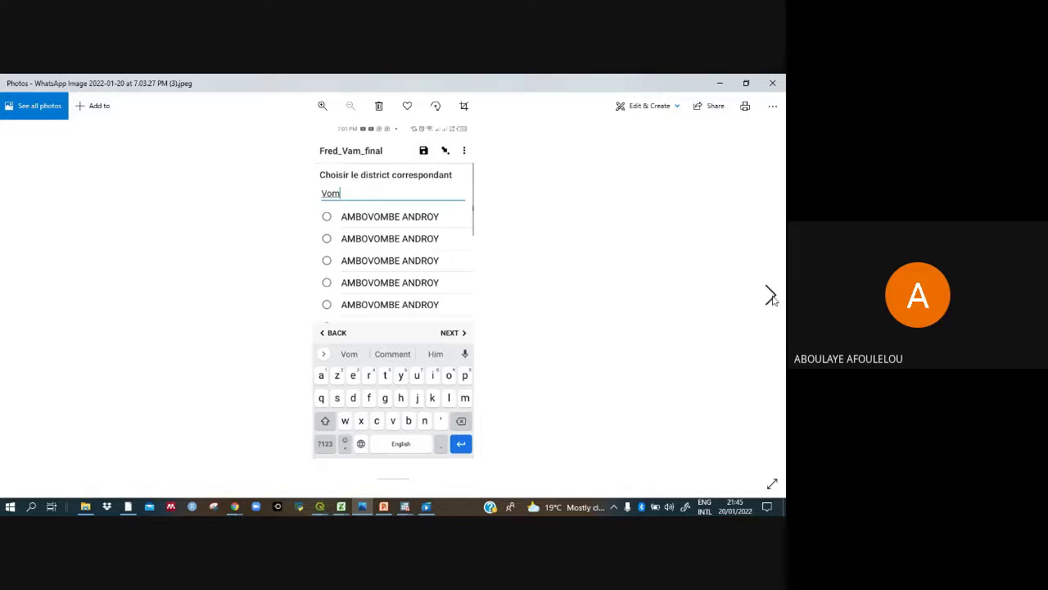
left_click(770, 297)
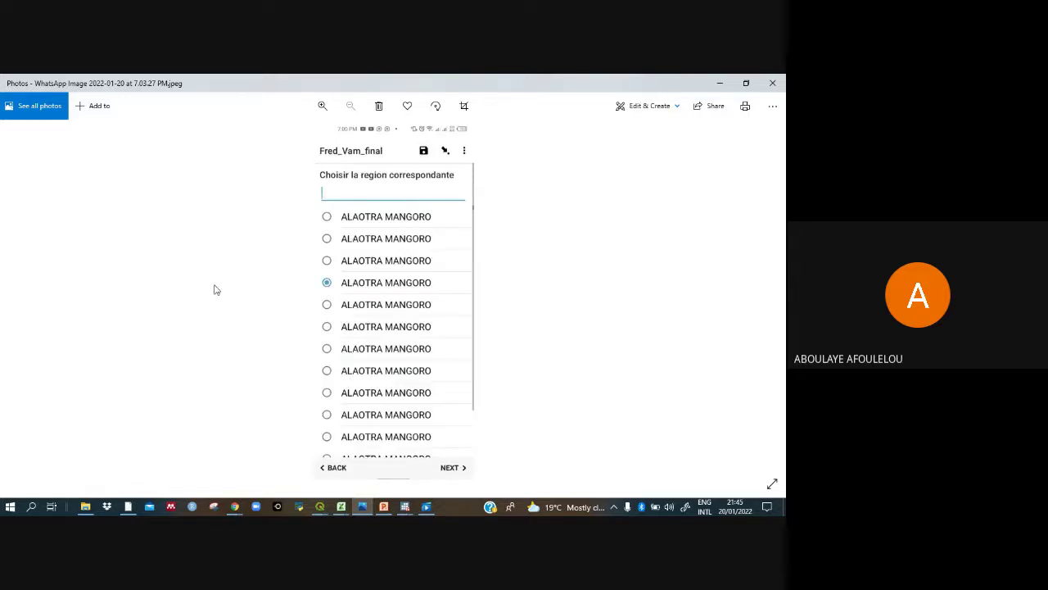
left_click(13, 297)
left_click(14, 297)
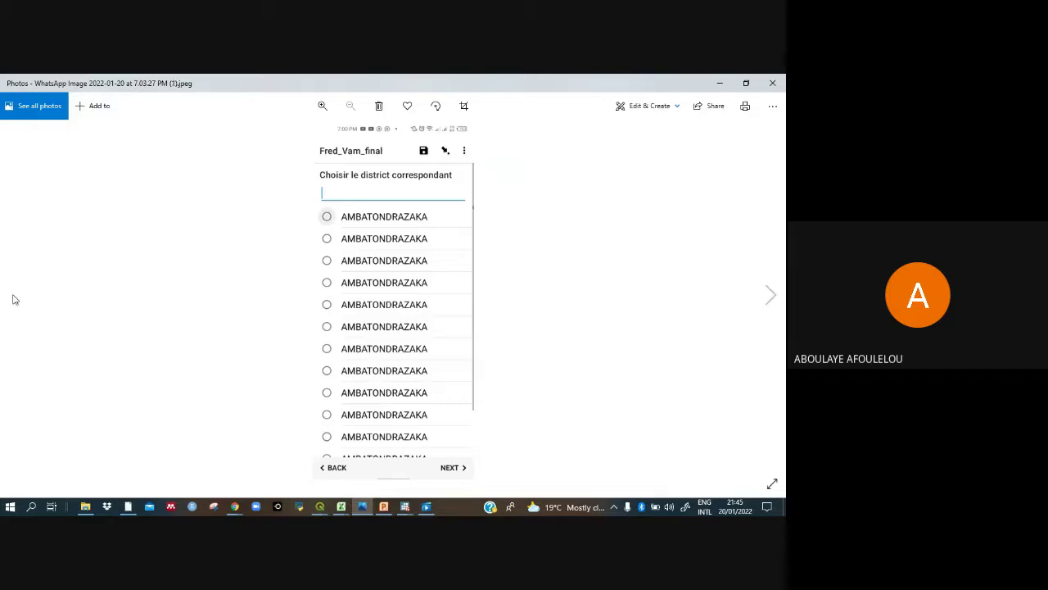
left_click(14, 297)
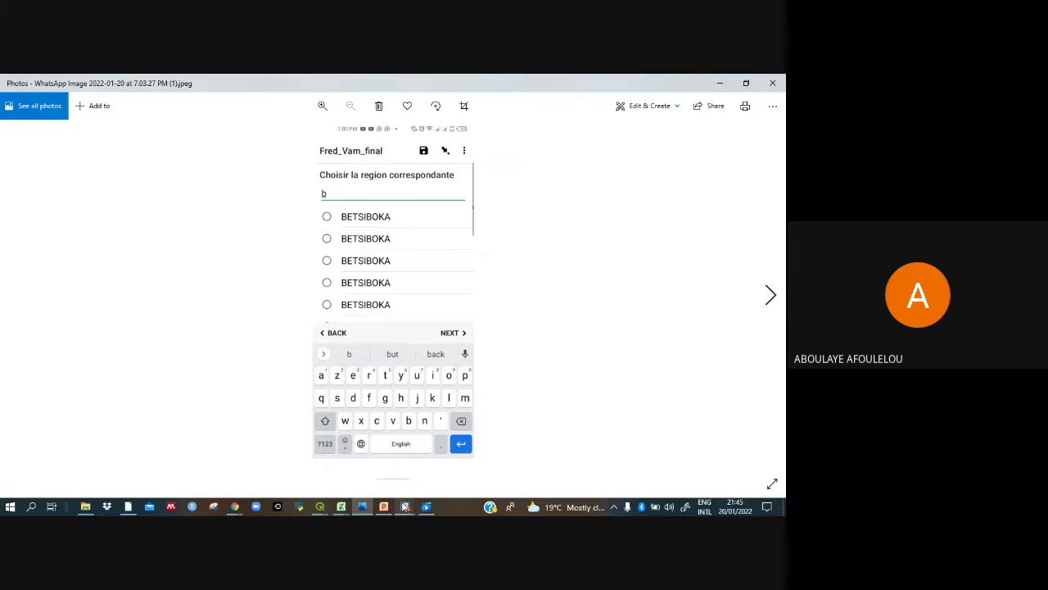
mouse_move(383, 509)
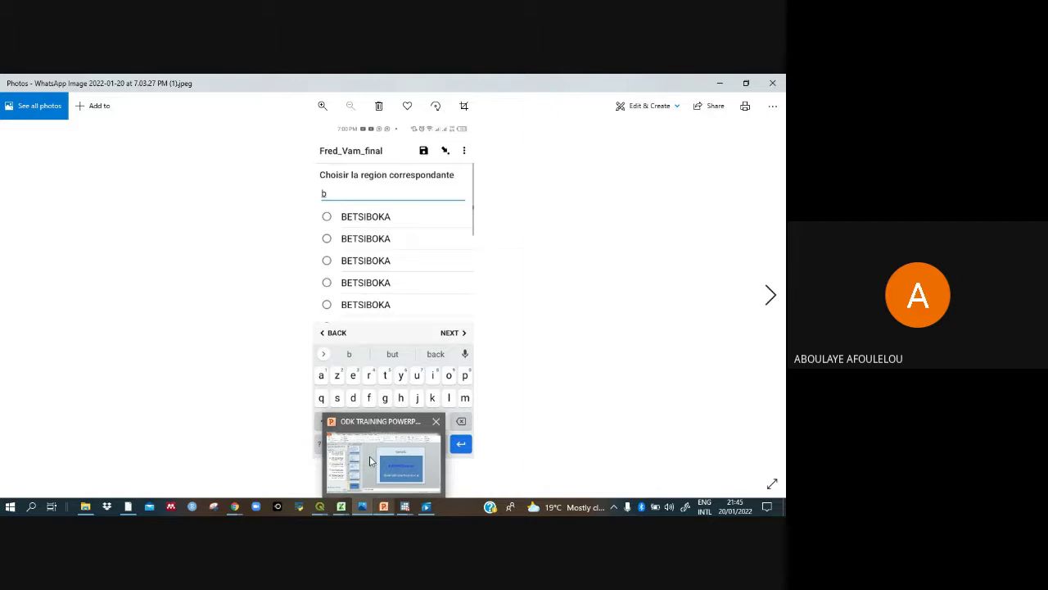
left_click(370, 461)
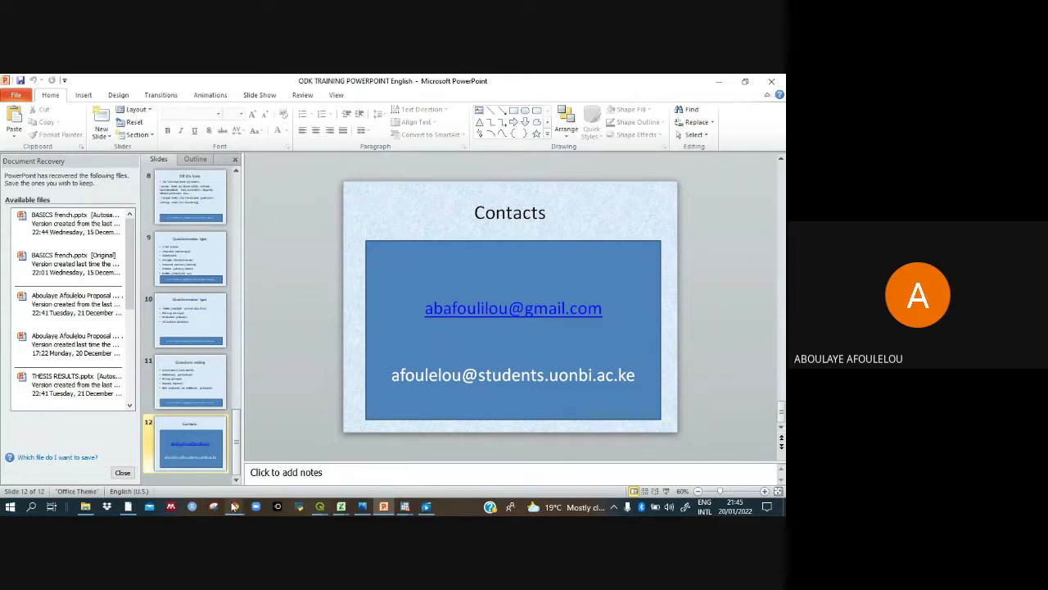
Return to the Google Meet call in Chrome and stop the meeting recording.
mouse_move(235, 506)
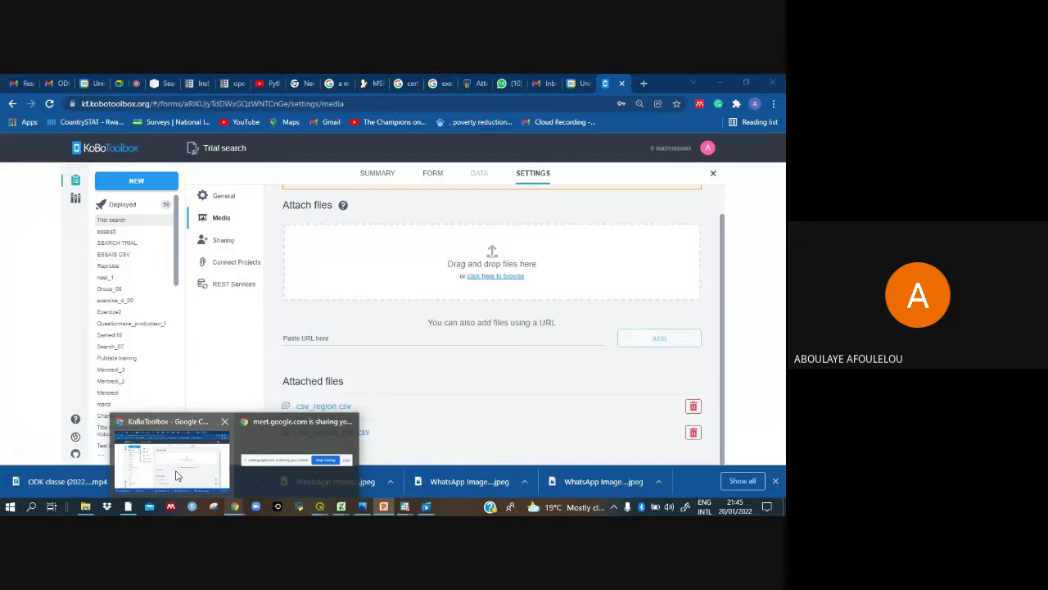
left_click(178, 475)
left_click(131, 84)
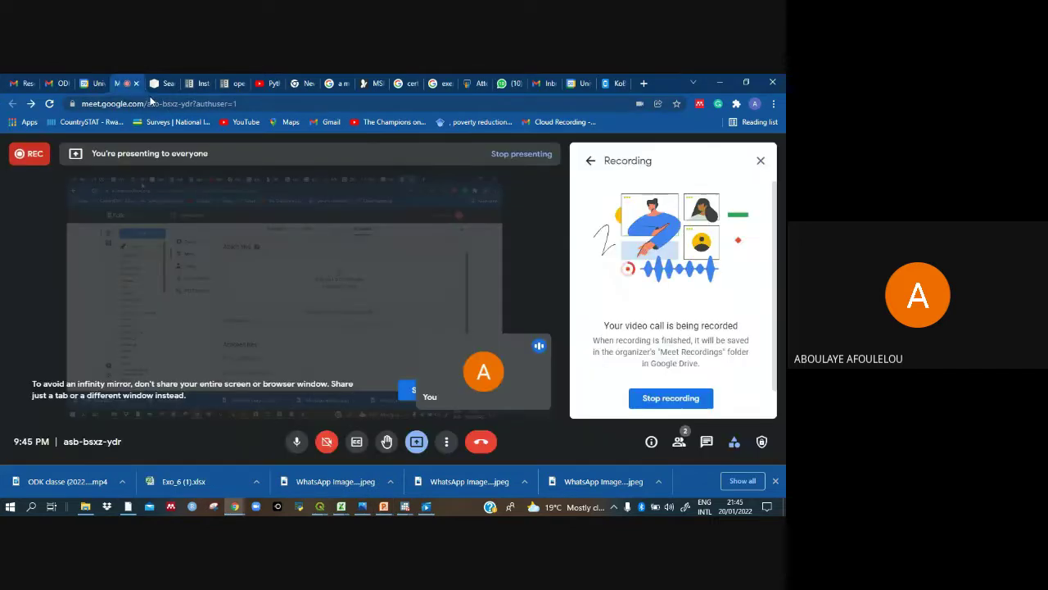
left_click(681, 398)
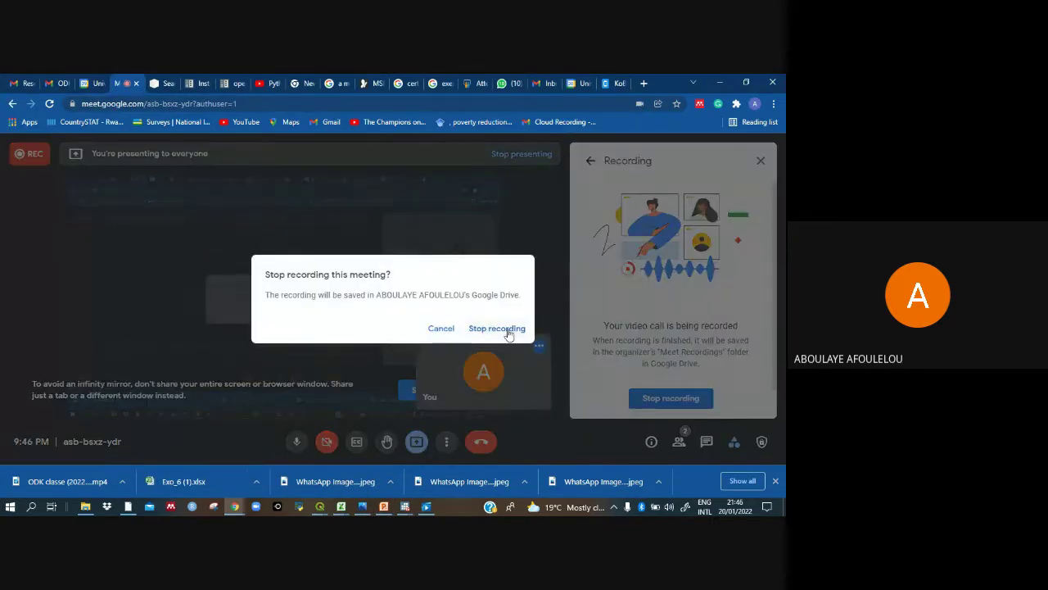